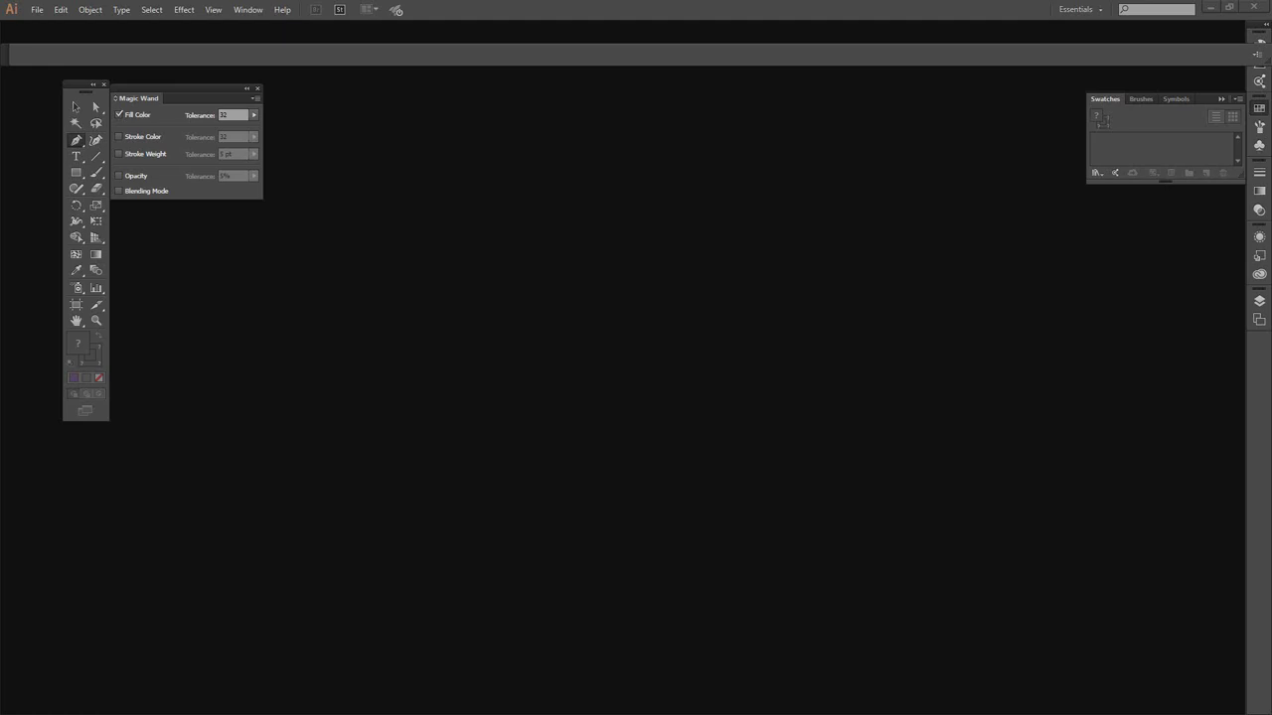
# - Bring up Blackboard and go to OCP B Web Design Foundations > Adobe Illustrator CC > Ch 1
pyautogui.moveTo(1271, 6); pyautogui.dragTo(725, 4)
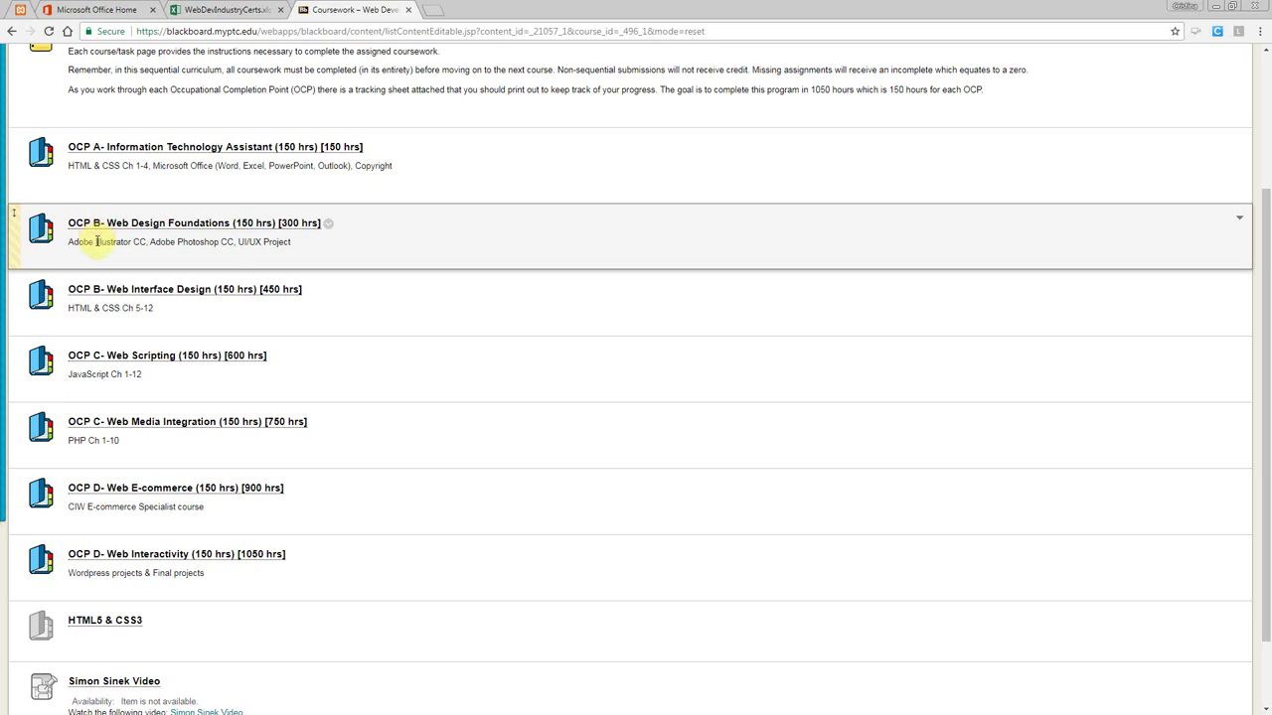
pyautogui.click(99, 225)
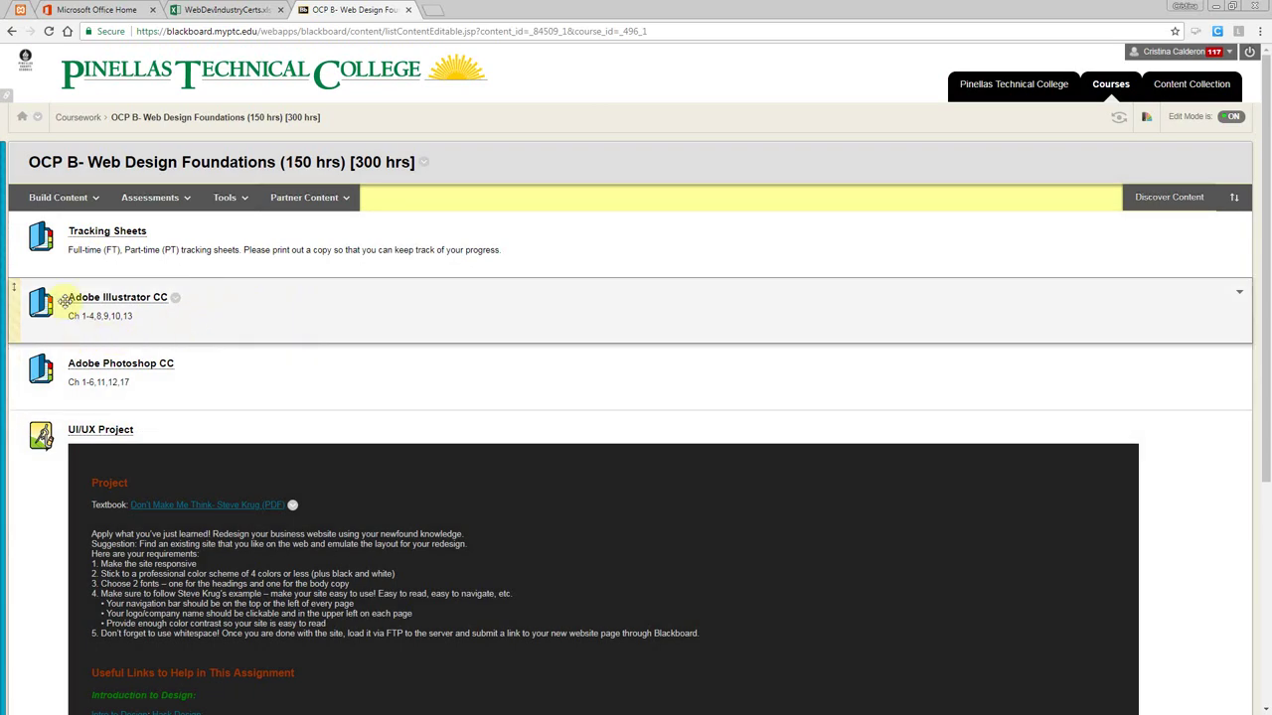
pyautogui.click(105, 298)
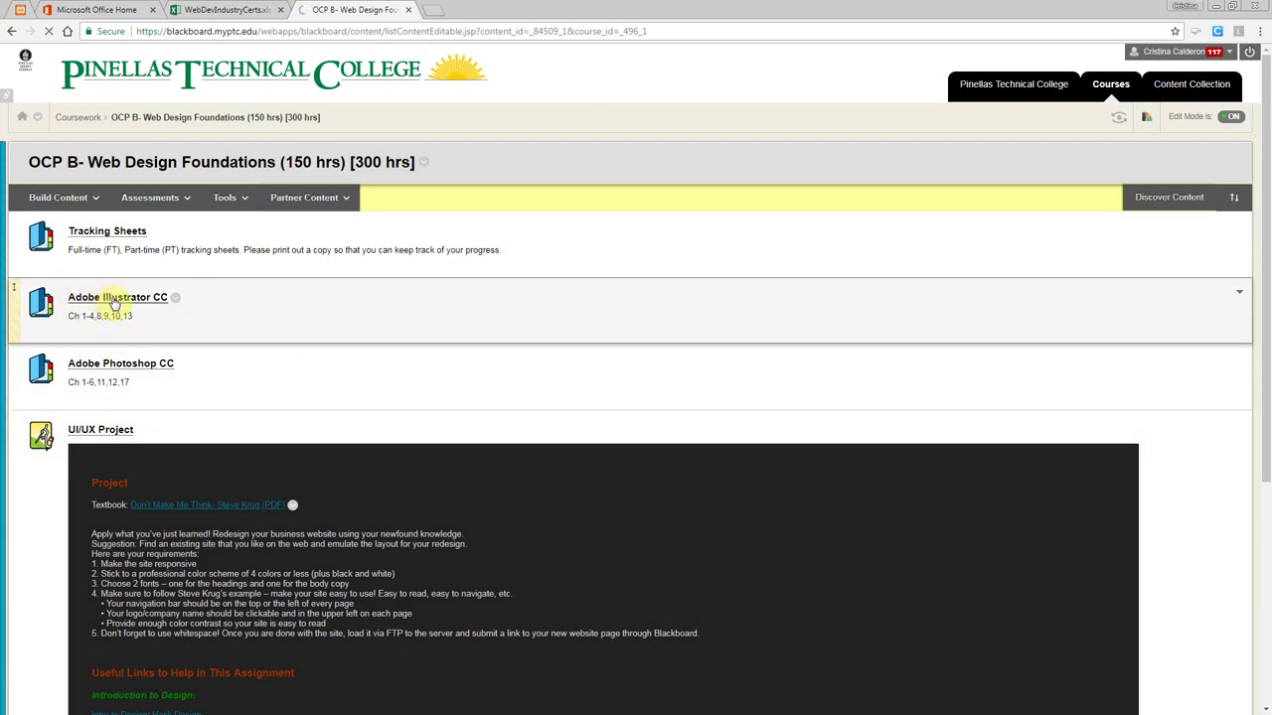
pyautogui.scroll(-3, 296, 399)
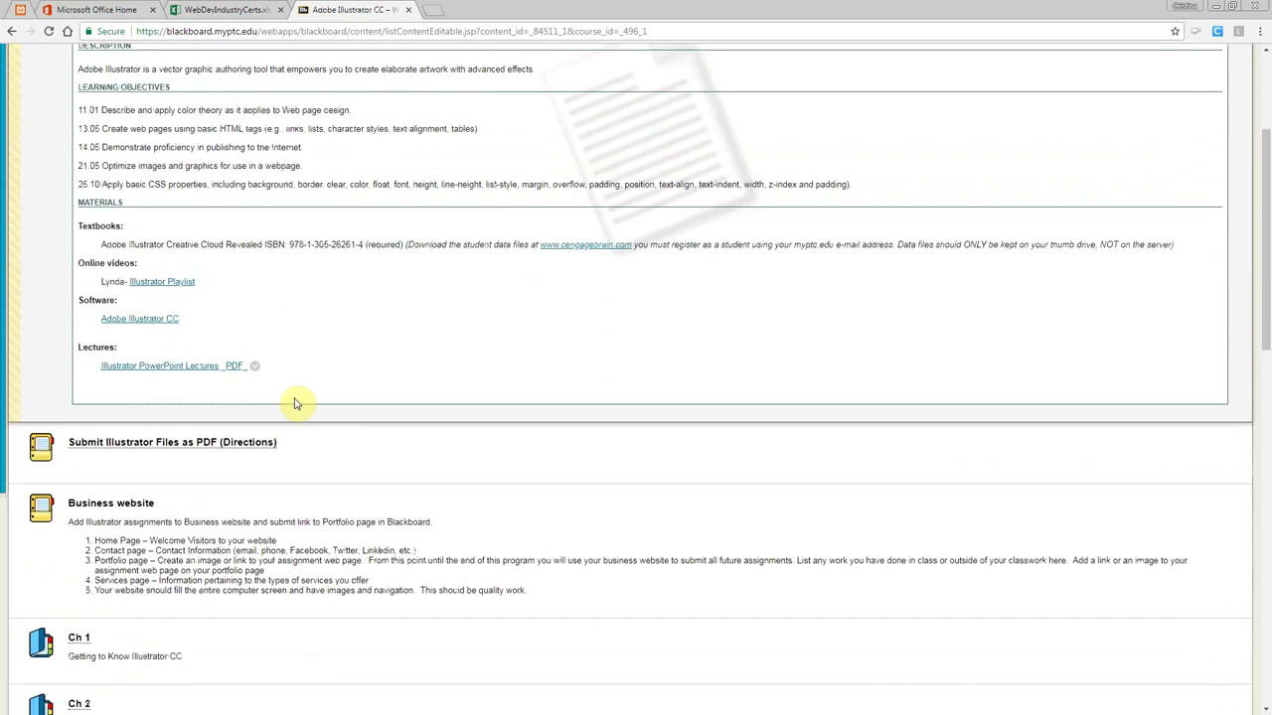
pyautogui.scroll(-2, 296, 399)
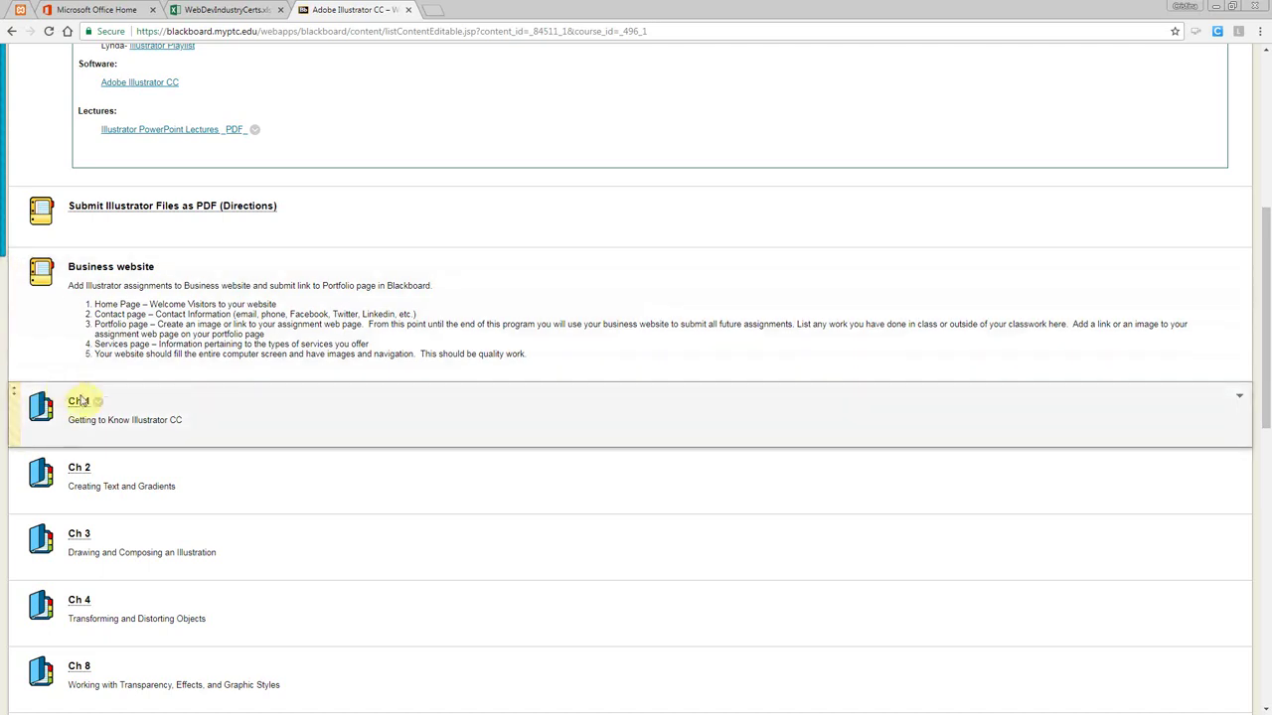
pyautogui.click(78, 404)
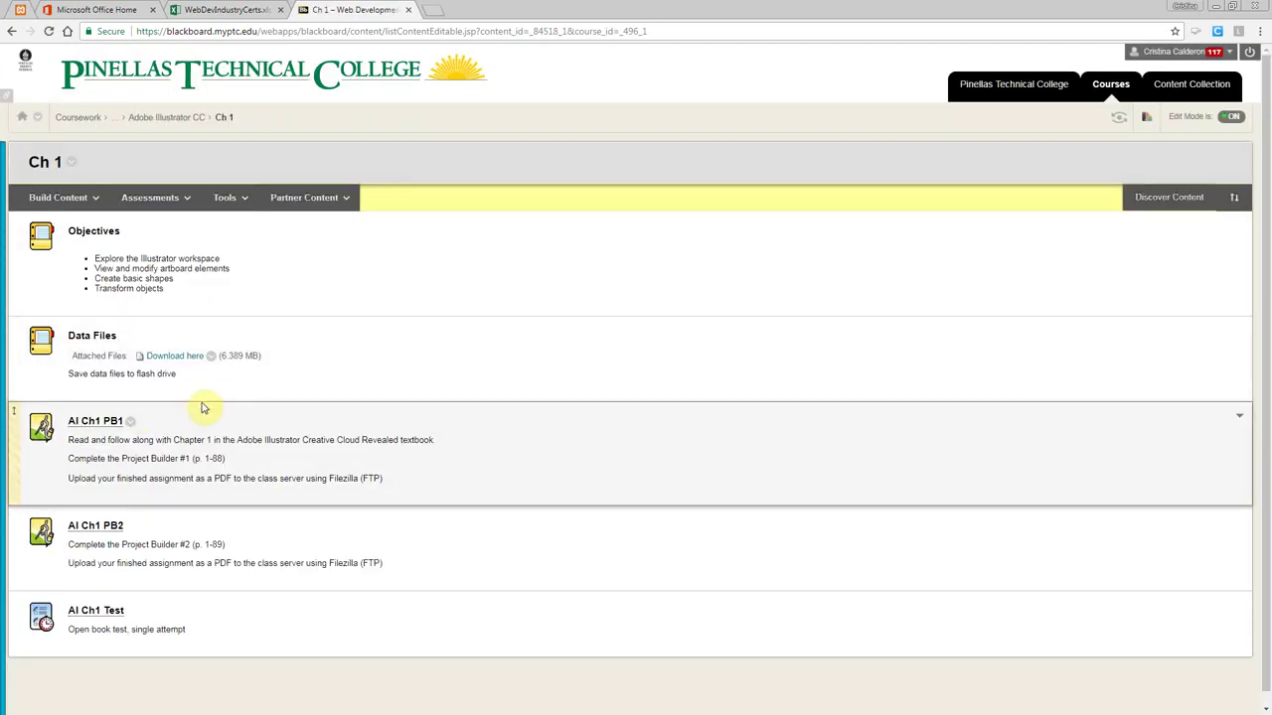
# - Download the Ch 1 data files zip and minimize Chrome
pyautogui.click(169, 360)
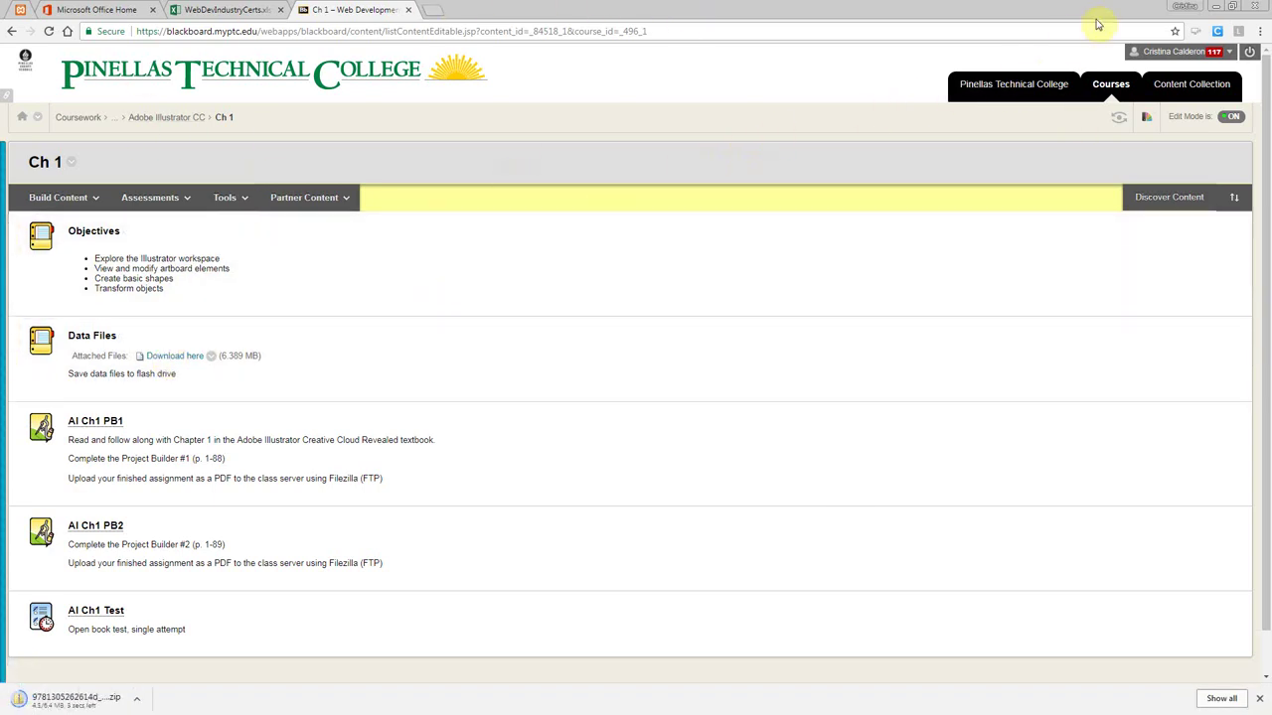
pyautogui.click(1212, 7)
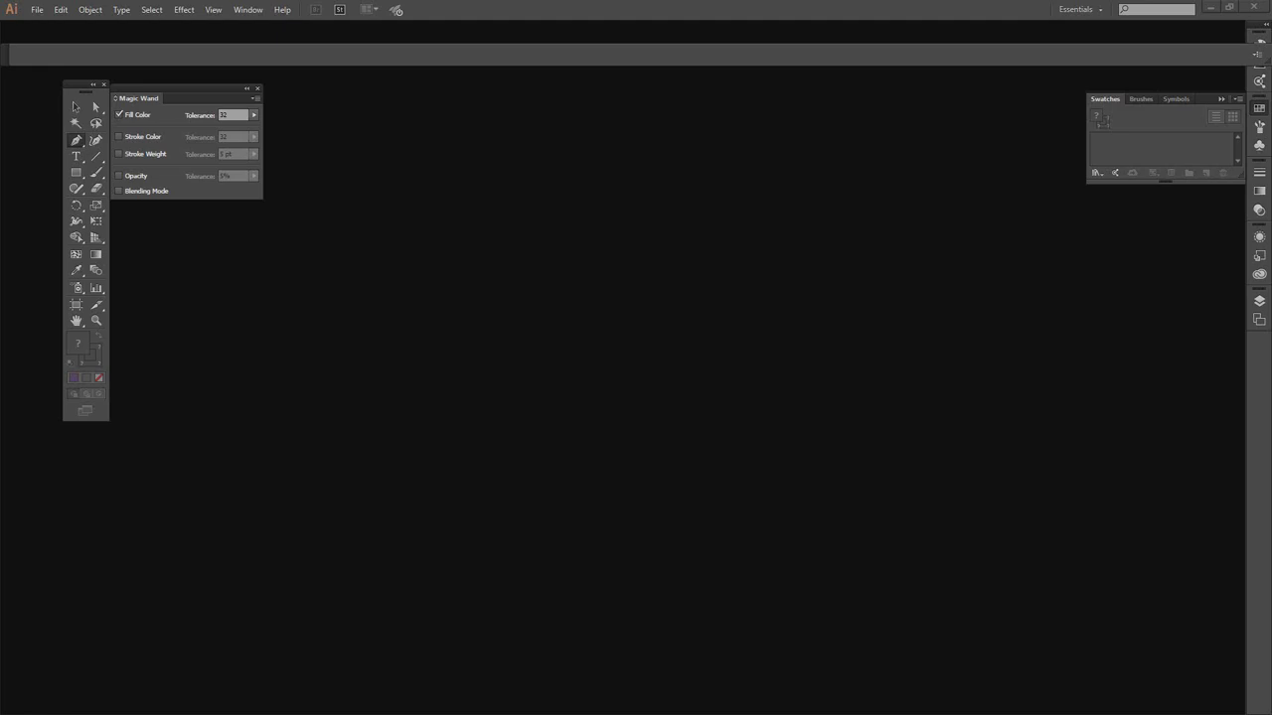
# - In File Explorer, open the downloaded data files zip from Downloads and enter its Ch01 folder
pyautogui.press('super+e')
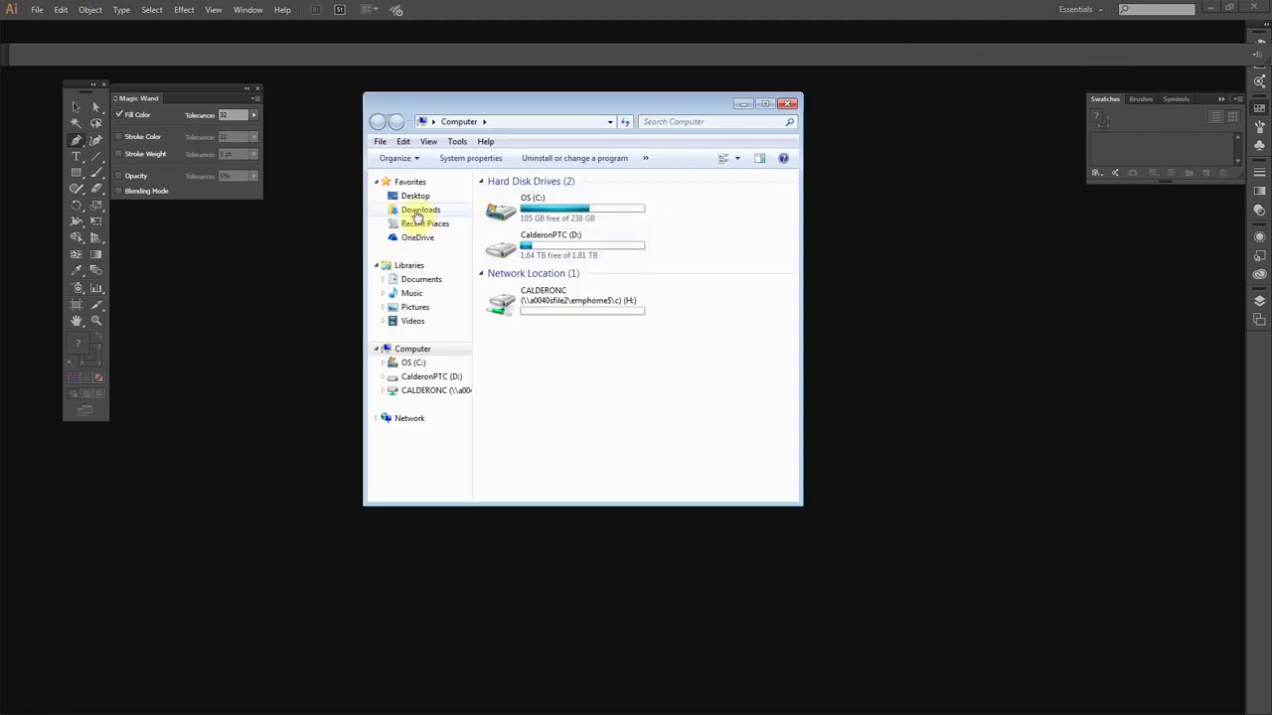
pyautogui.click(418, 211)
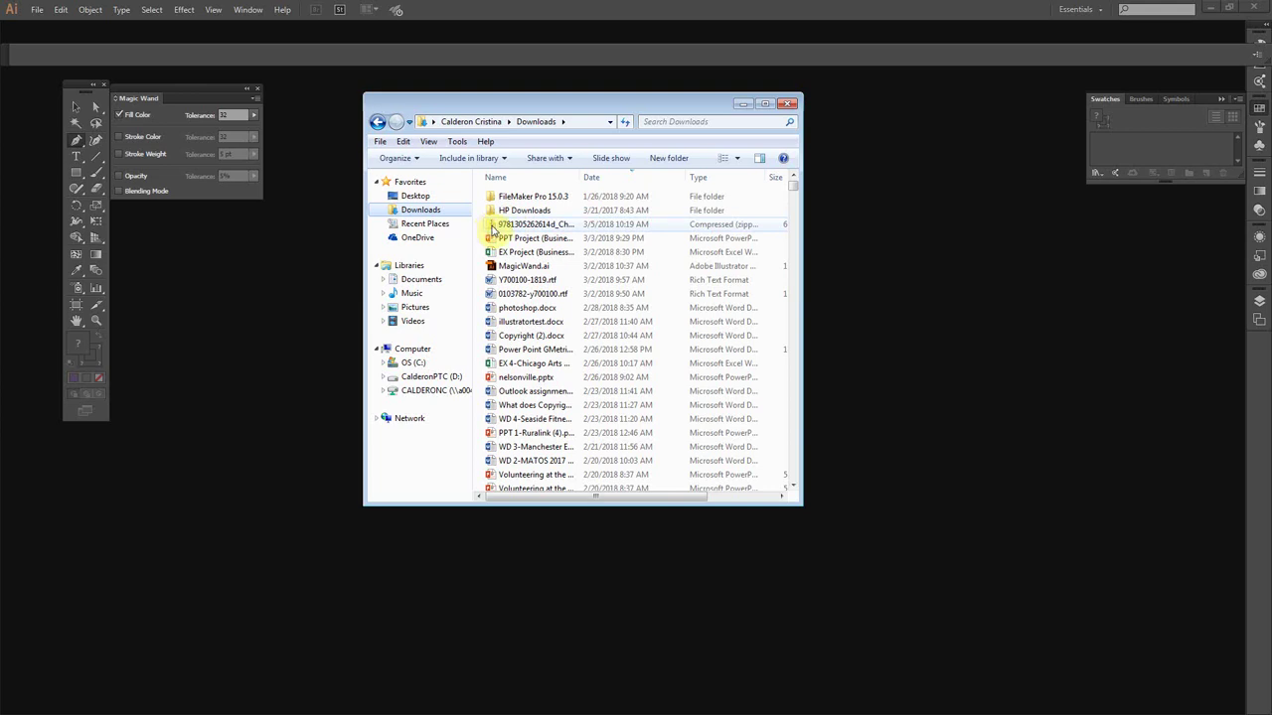
pyautogui.doubleClick(493, 228)
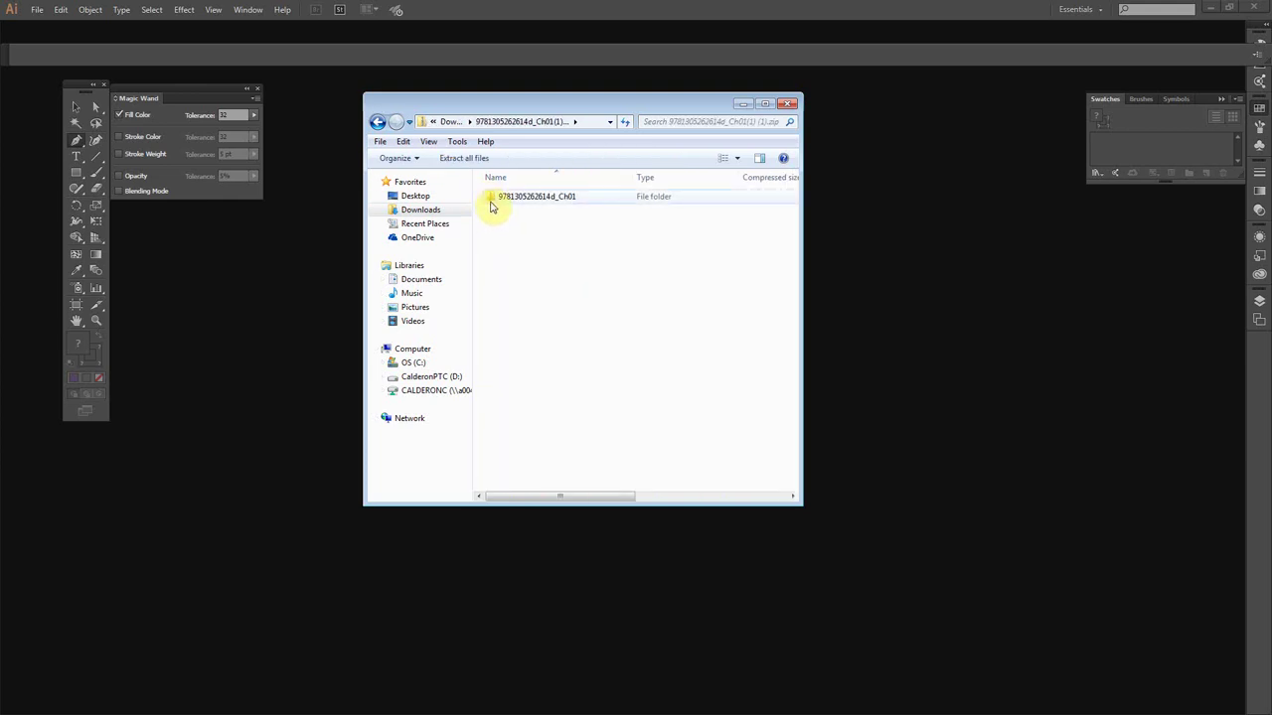
pyautogui.doubleClick(489, 198)
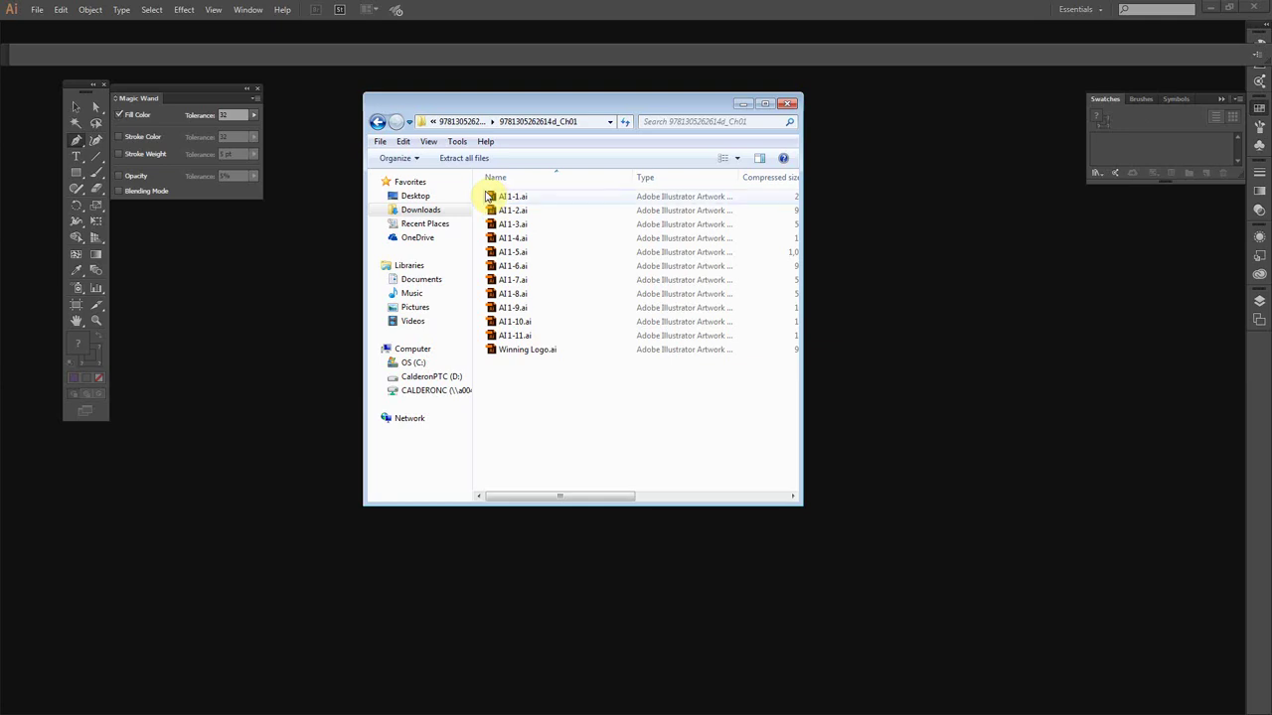
# - Open AI1-1.ai, the dirt bike artwork, in Illustrator
pyautogui.doubleClick(488, 197)
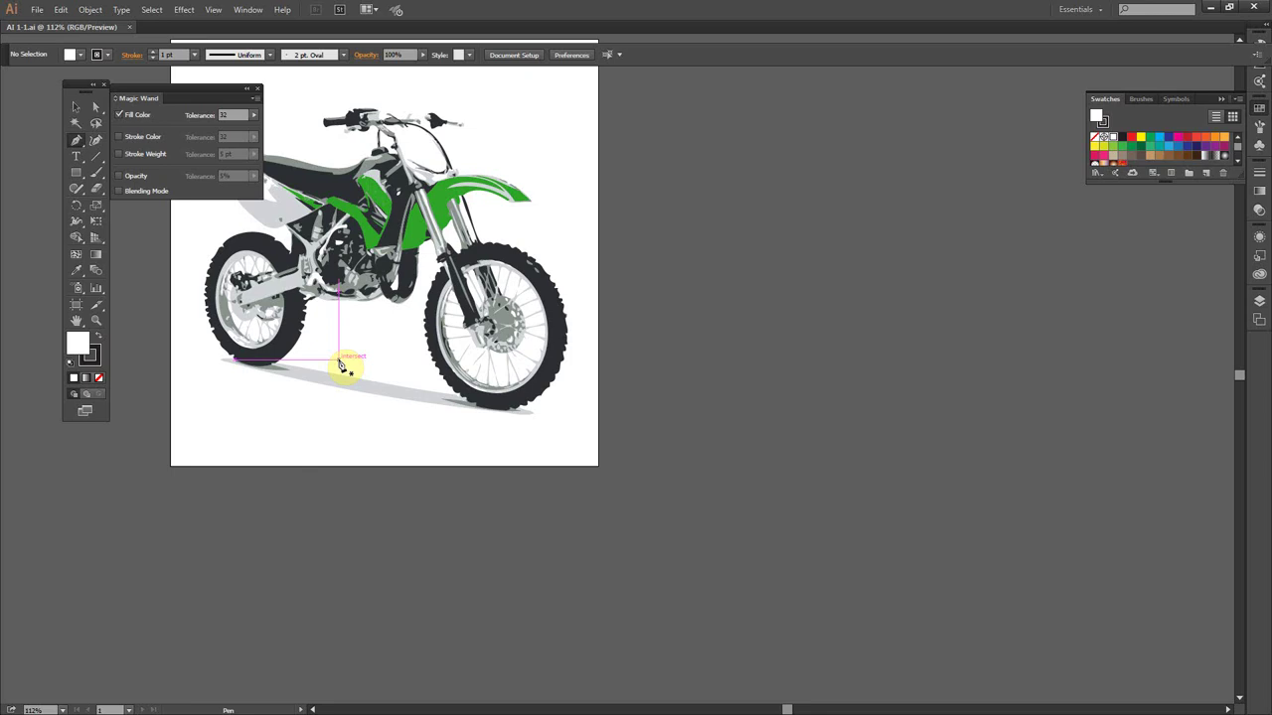
# - Switch the dirt bike between Outline and Preview with Ctrl+Y, ending in Outline mode
pyautogui.press('ctrl')
pyautogui.hotkey('ctrl', 'y')
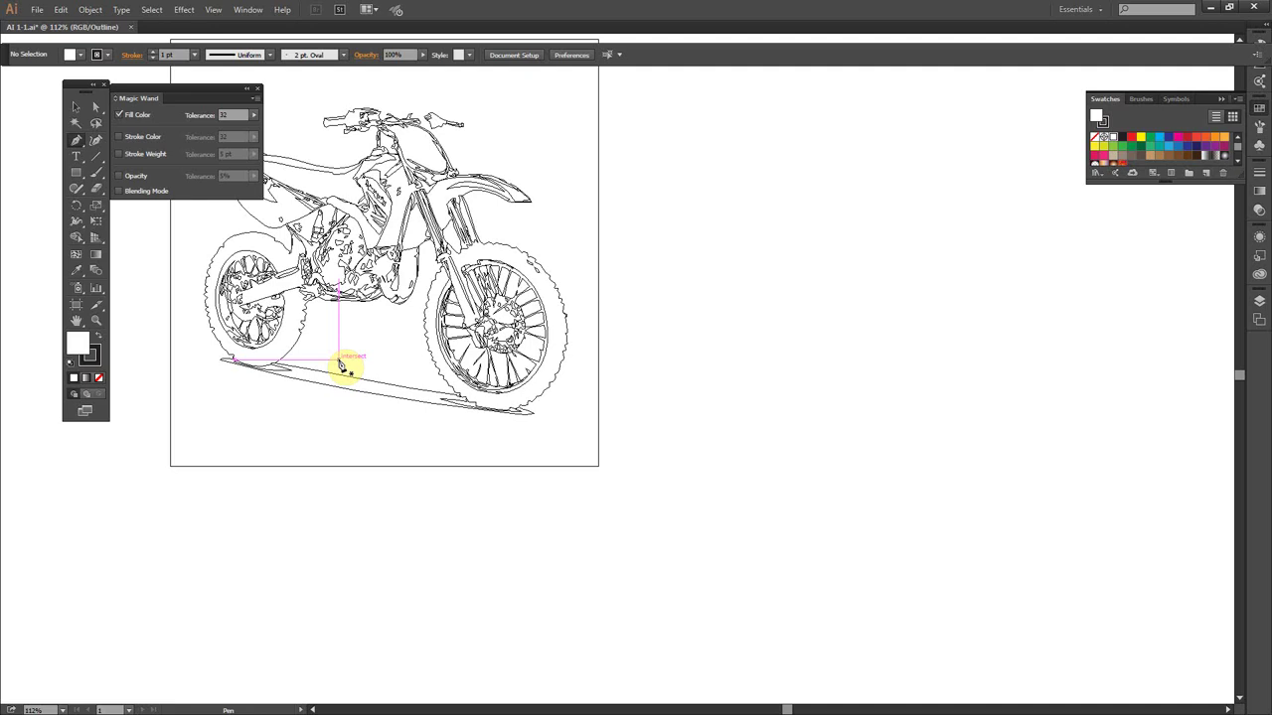
pyautogui.hotkey('ctrl', 'y')
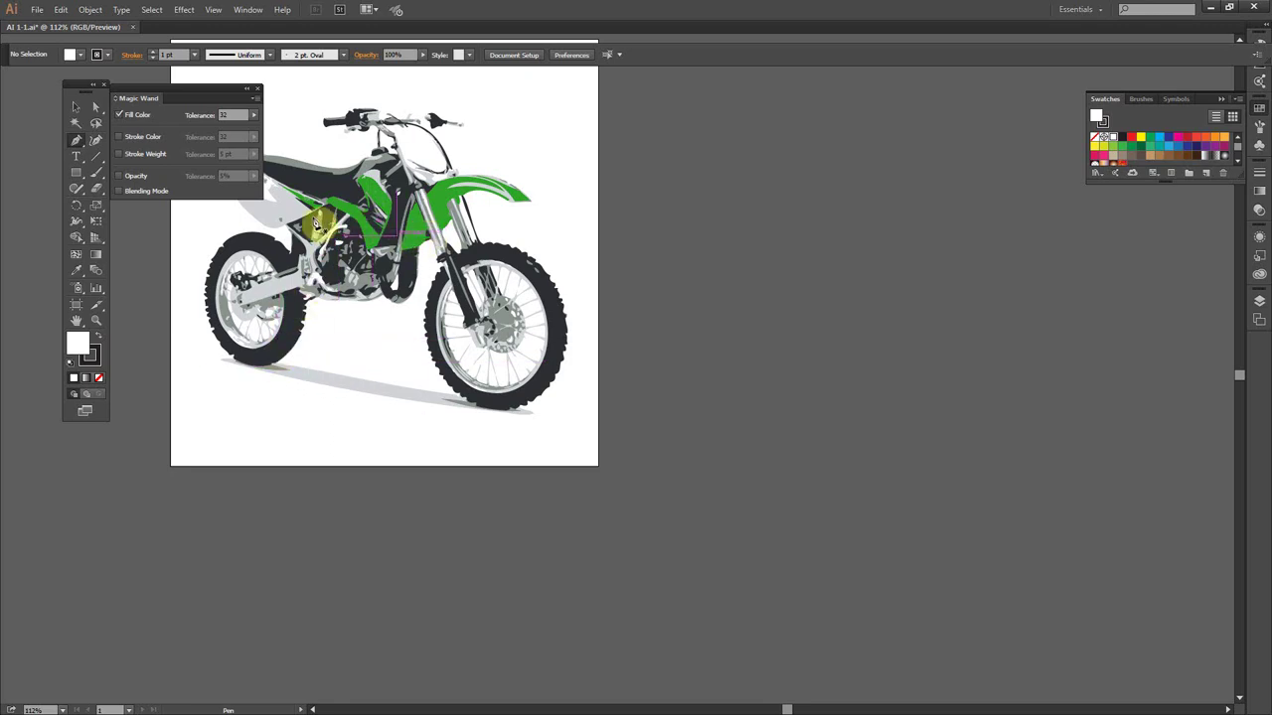
pyautogui.click(75, 107)
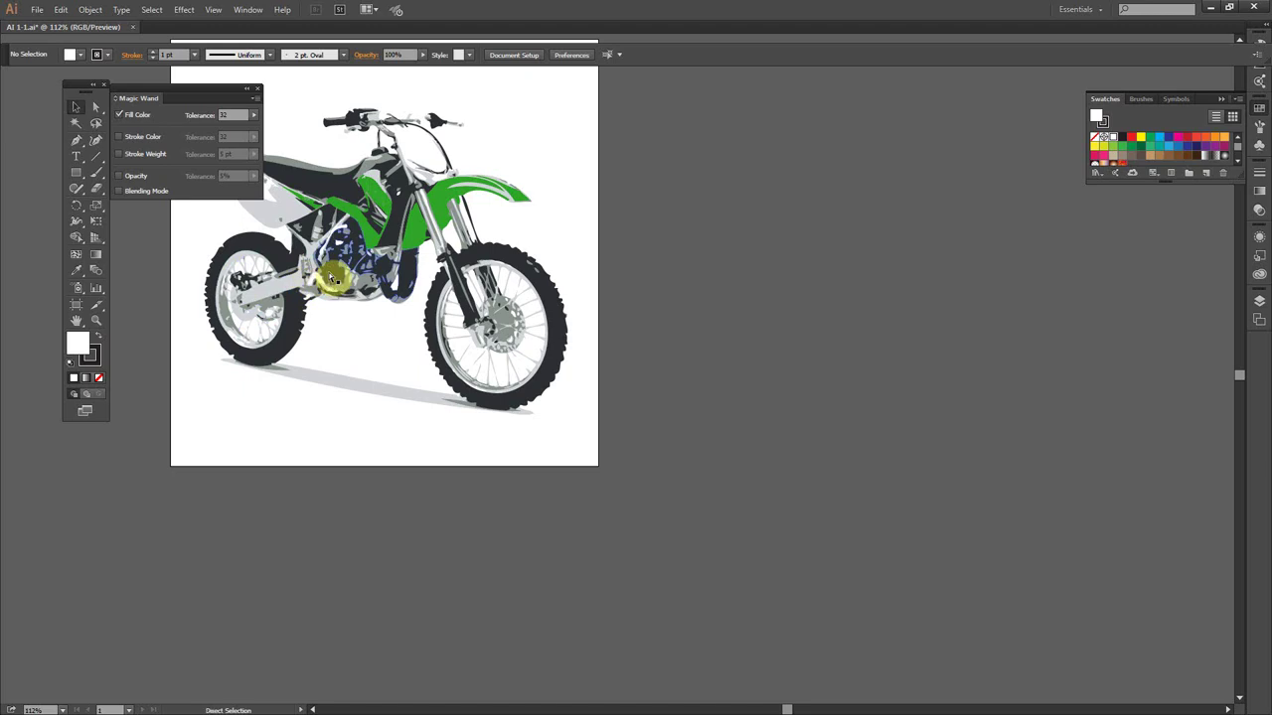
pyautogui.hotkey('ctrl', 'y')
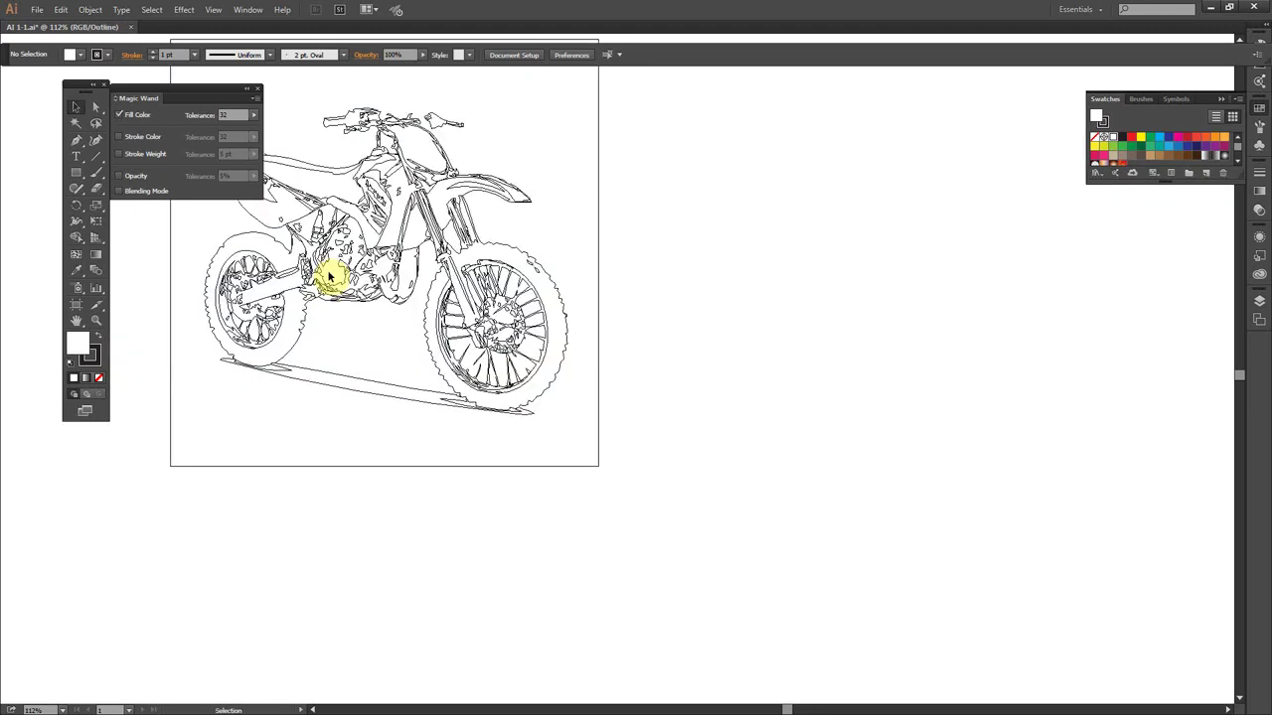
# - Select the whole motorcycle group with the Selection tool after briefly trying Direct Selection
pyautogui.click(410, 254)
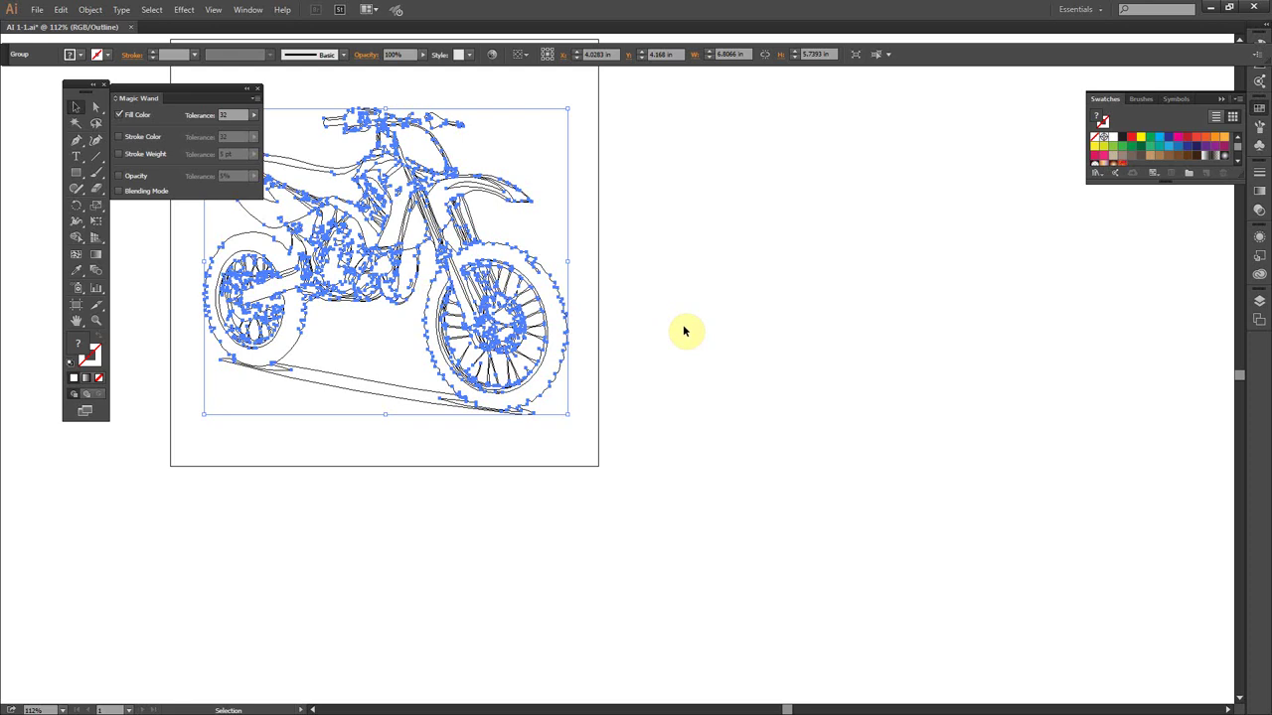
pyautogui.click(100, 110)
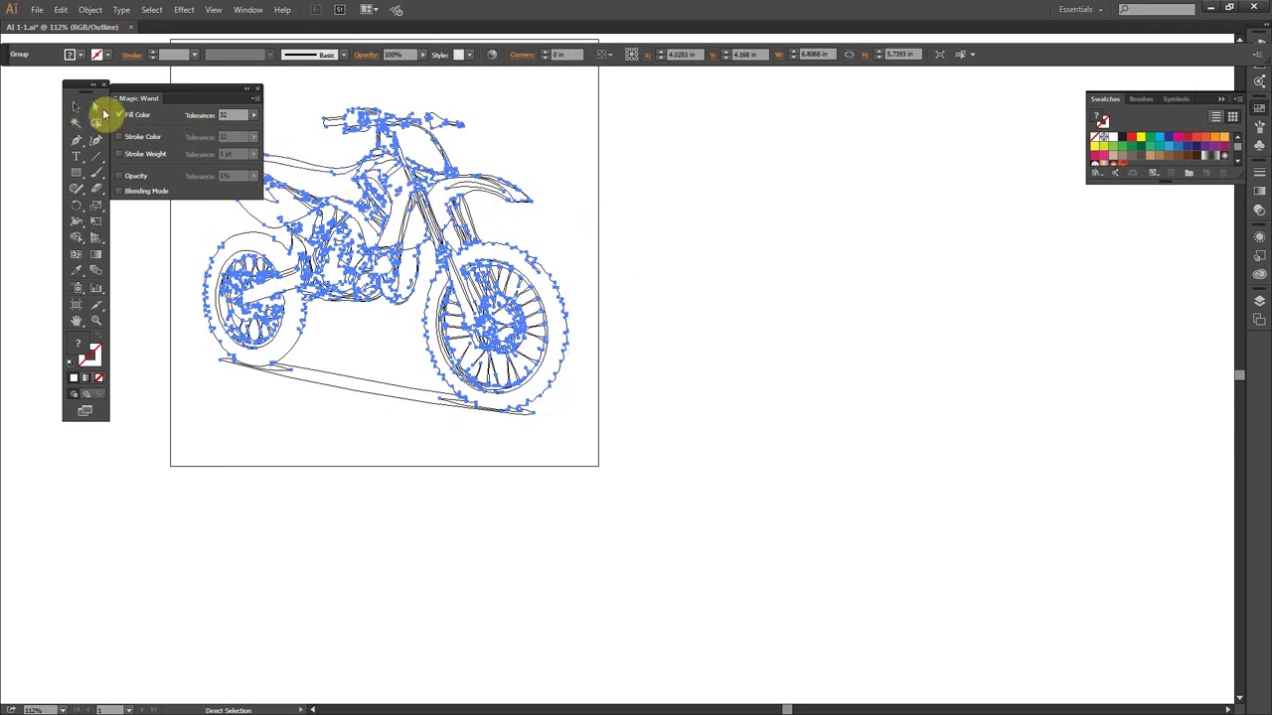
pyautogui.click(521, 222)
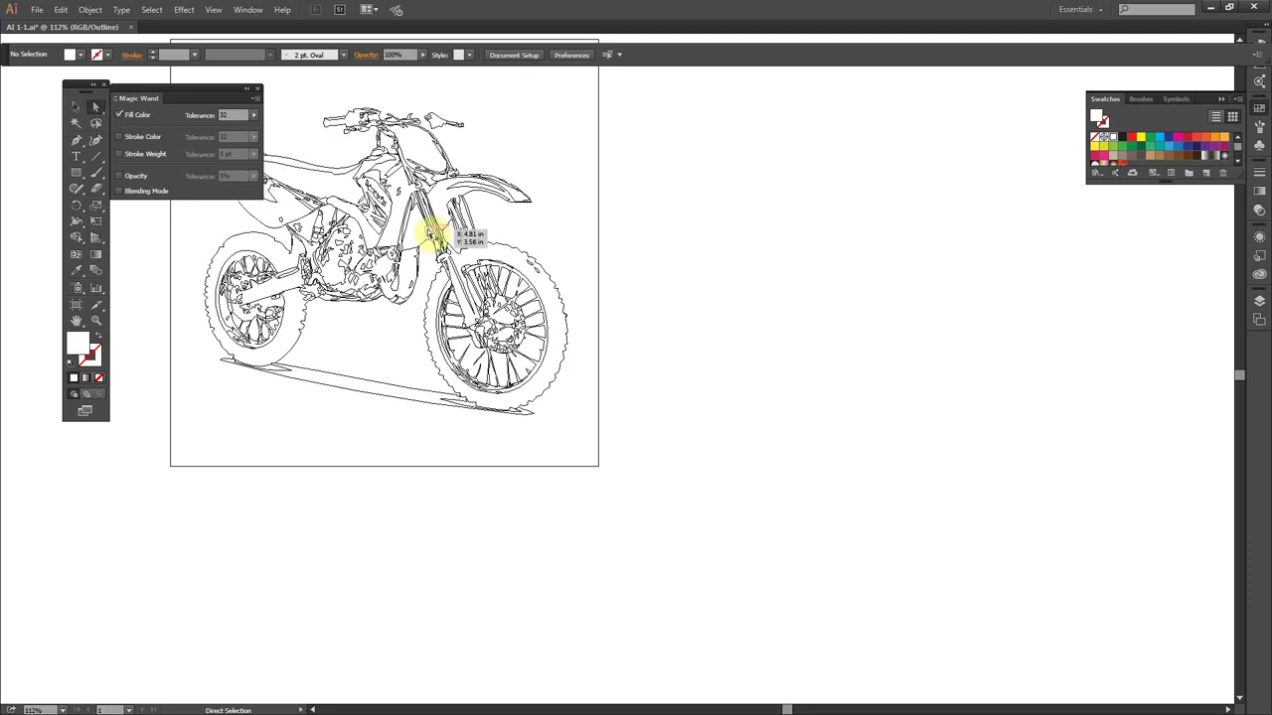
pyautogui.click(75, 105)
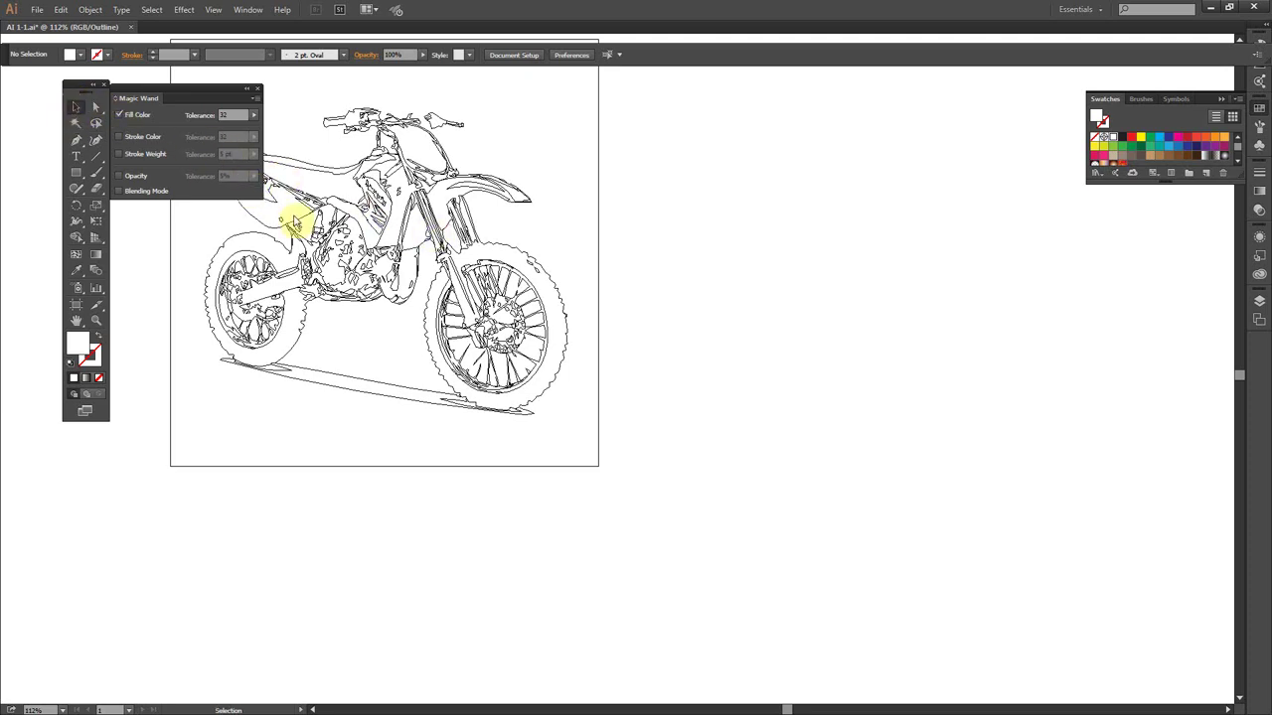
pyautogui.click(409, 250)
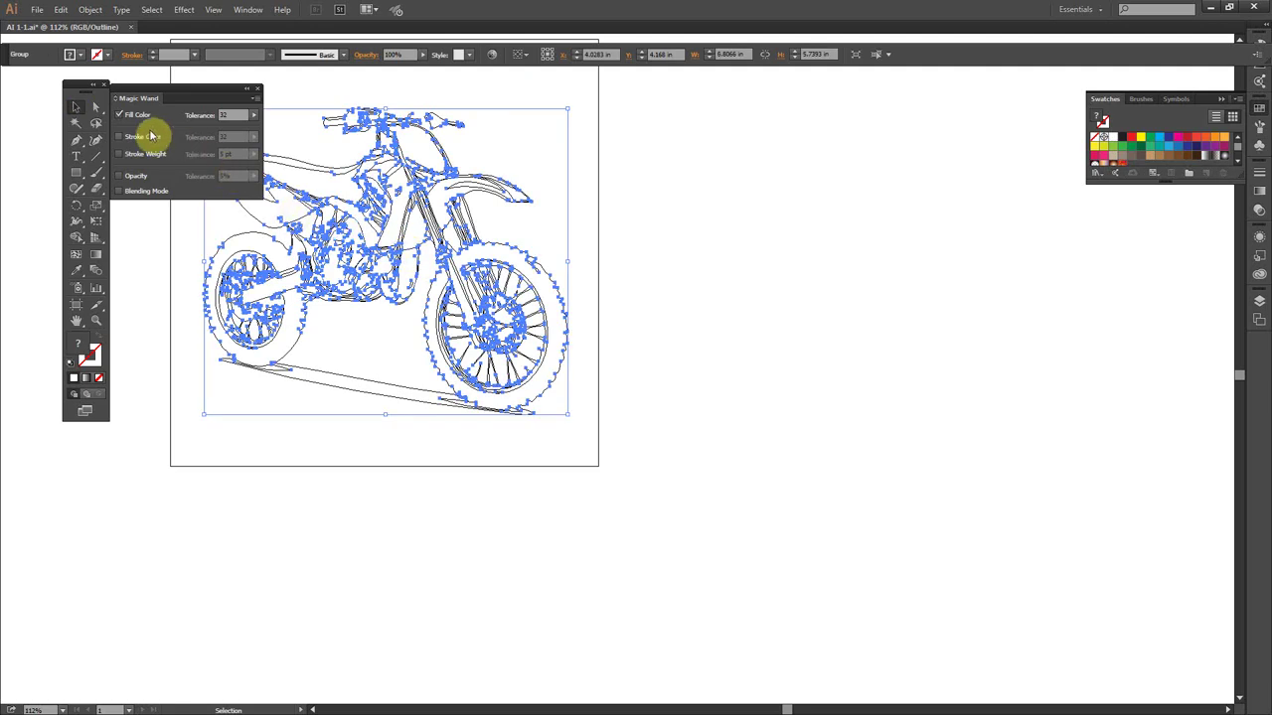
# - Drag a front fender anchor toward the front wheel, then bring up the Pen tool flyout
pyautogui.click(97, 106)
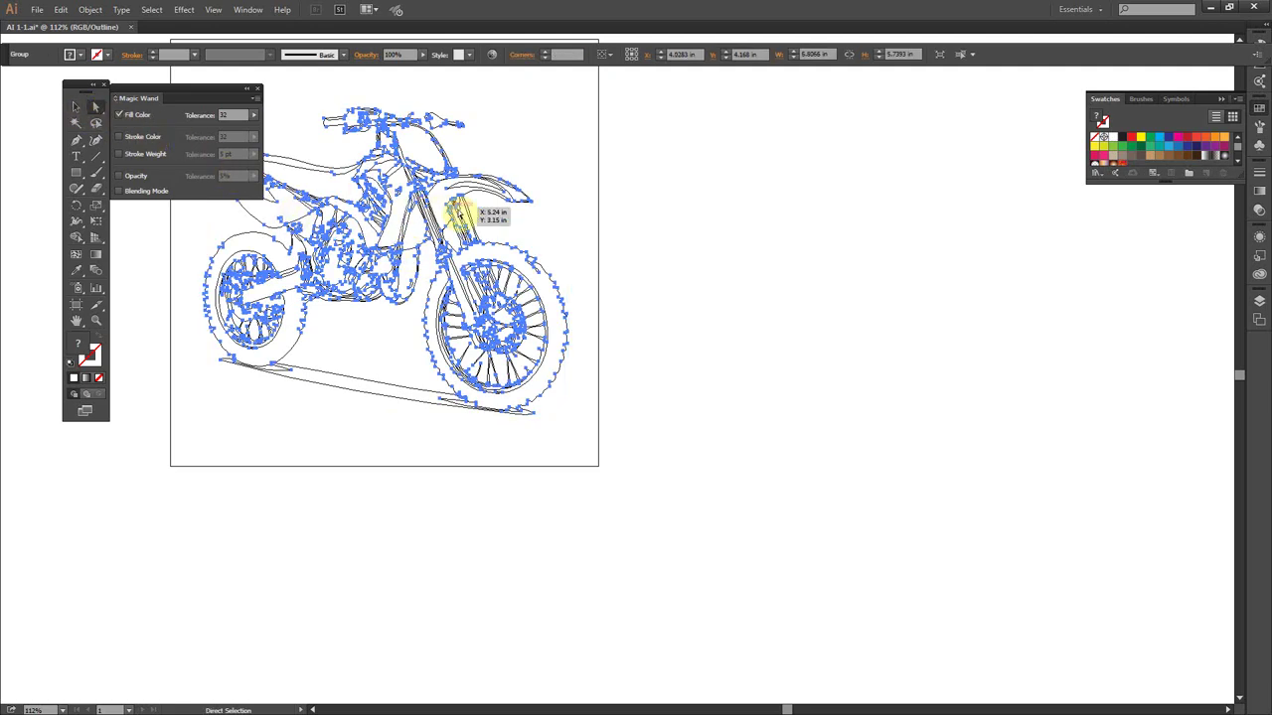
pyautogui.click(581, 229)
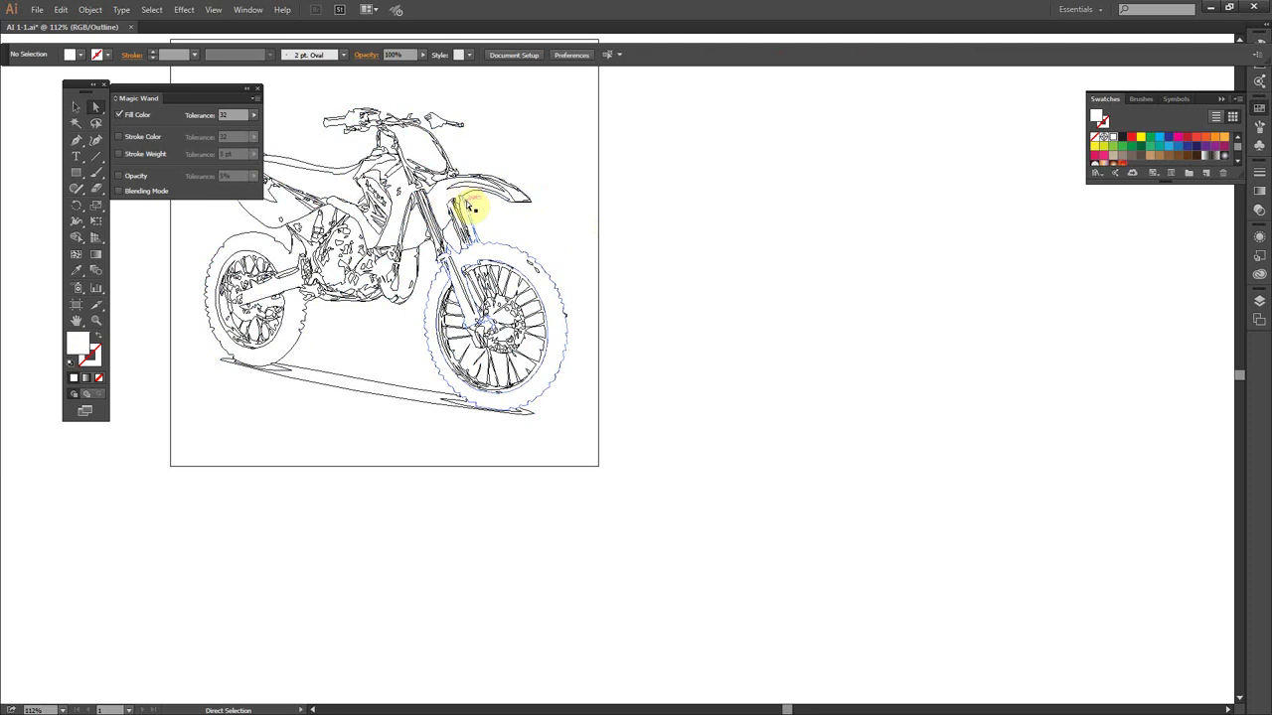
pyautogui.moveTo(464, 199); pyautogui.dragTo(547, 300)
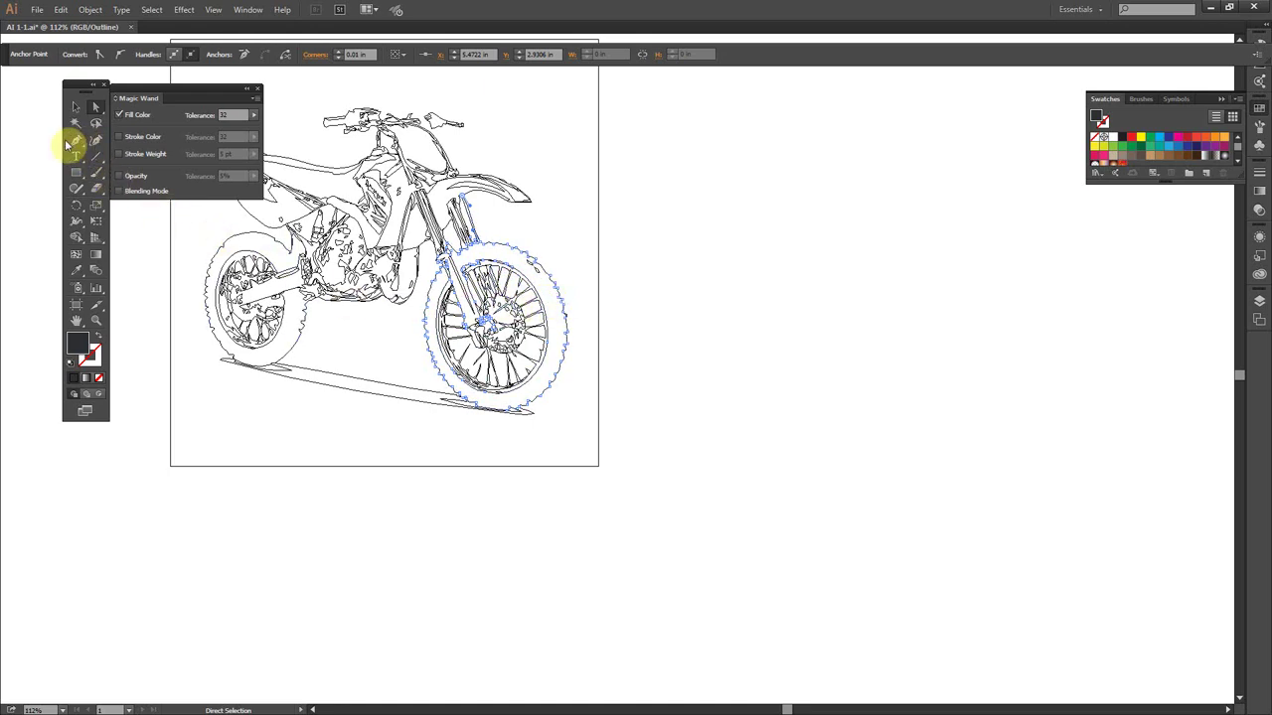
pyautogui.click(76, 143)
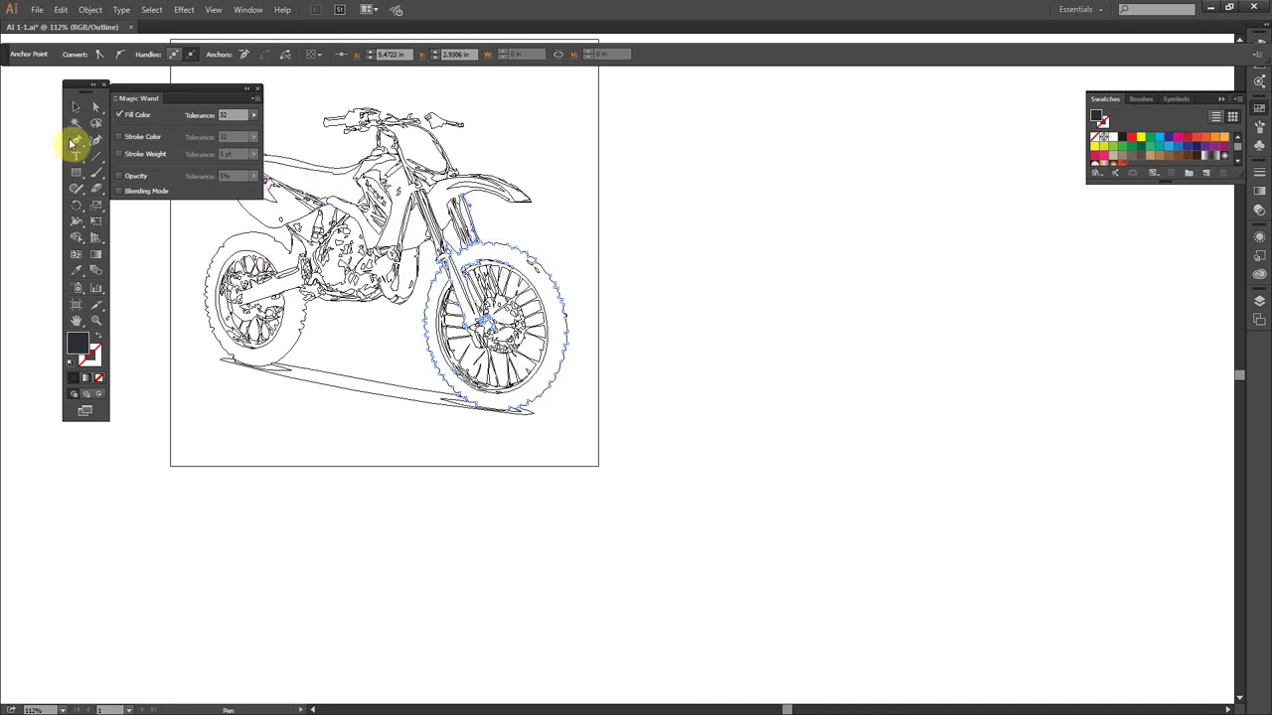
pyautogui.click(72, 143)
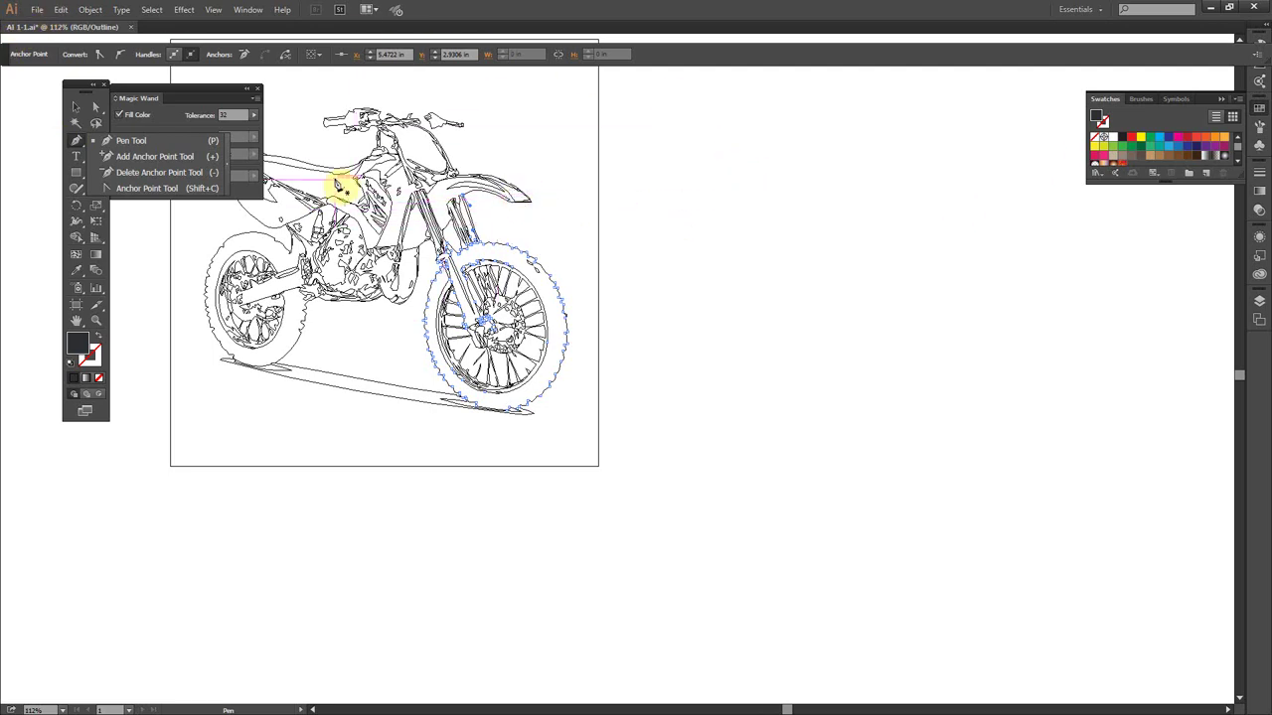
# - With the Pen Tool, draw a closed three-corner triangle right of the artboard
pyautogui.click(133, 142)
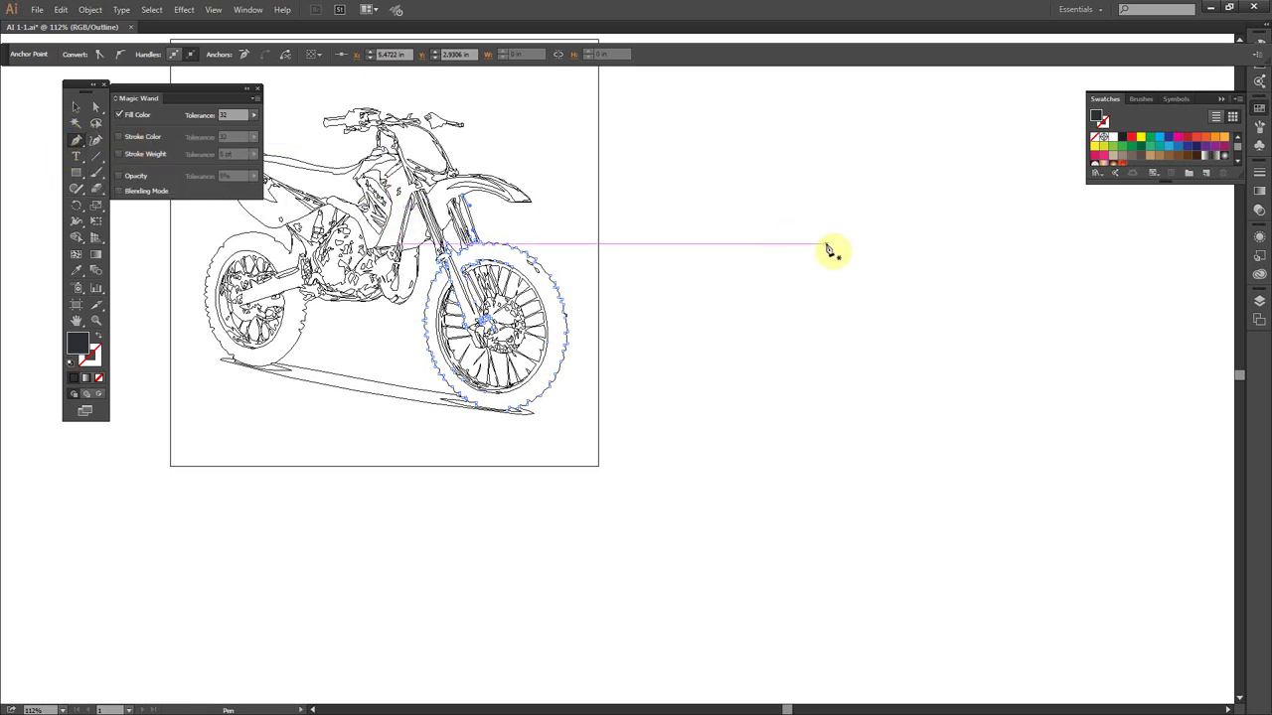
pyautogui.click(660, 162)
pyautogui.click(730, 235)
pyautogui.moveTo(755, 257); pyautogui.dragTo(836, 313)
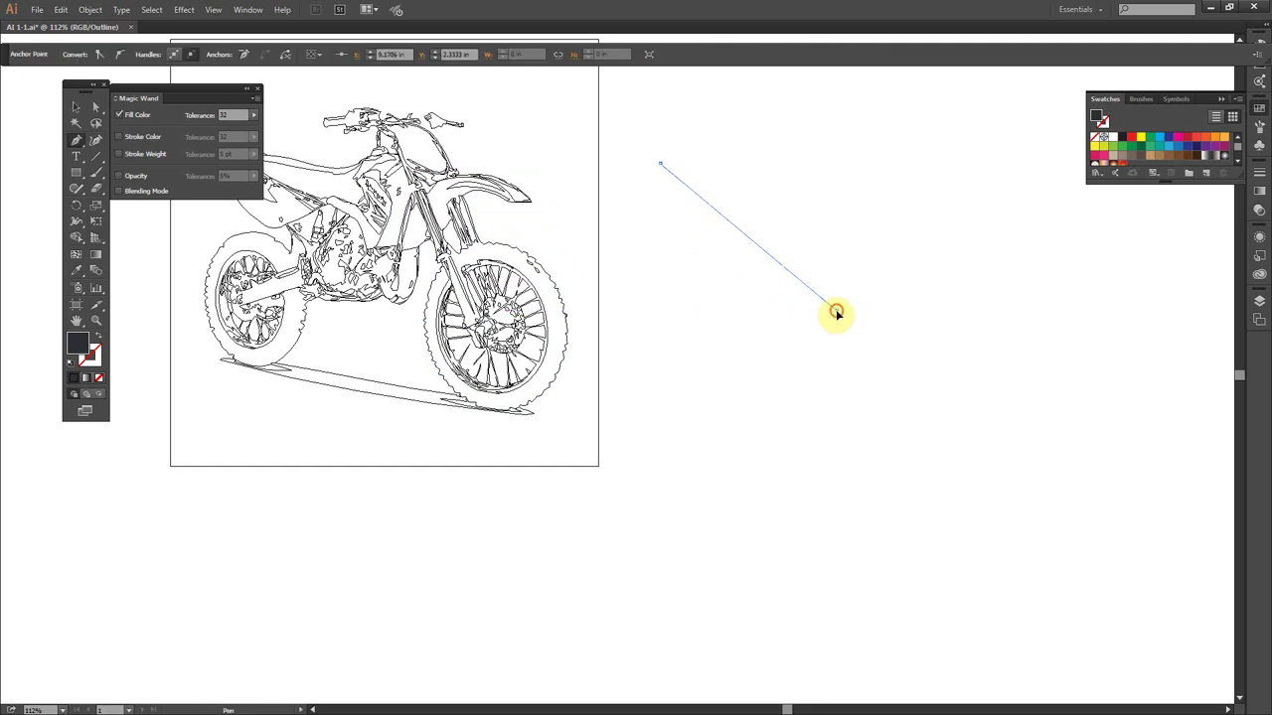
pyautogui.click(628, 384)
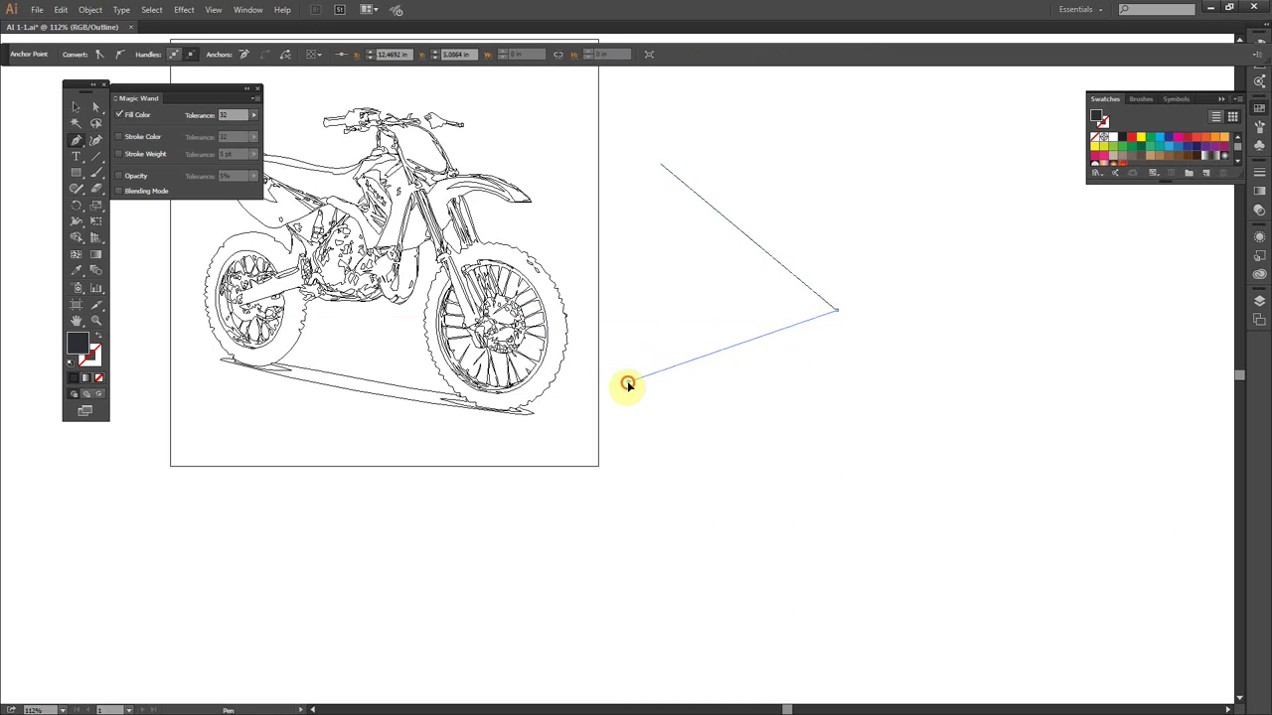
pyautogui.click(662, 165)
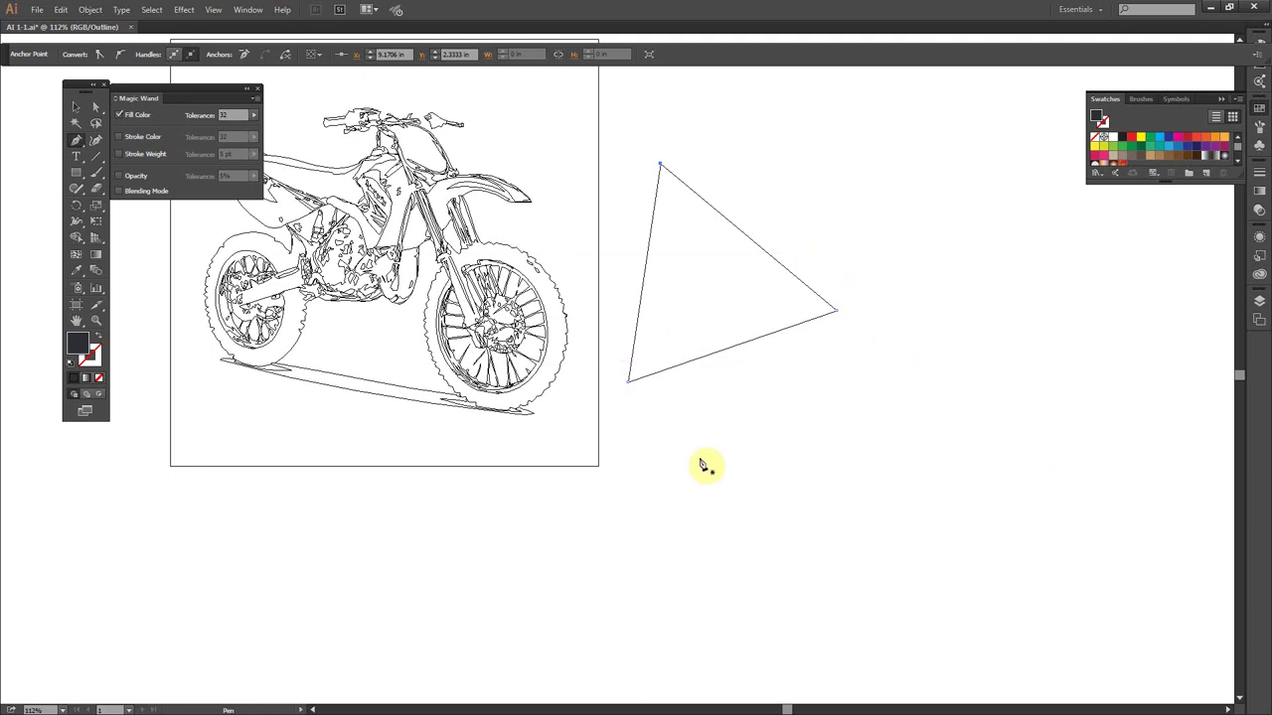
# - Draw a smaller closed Pen-tool triangle beneath the first one
pyautogui.click(656, 435)
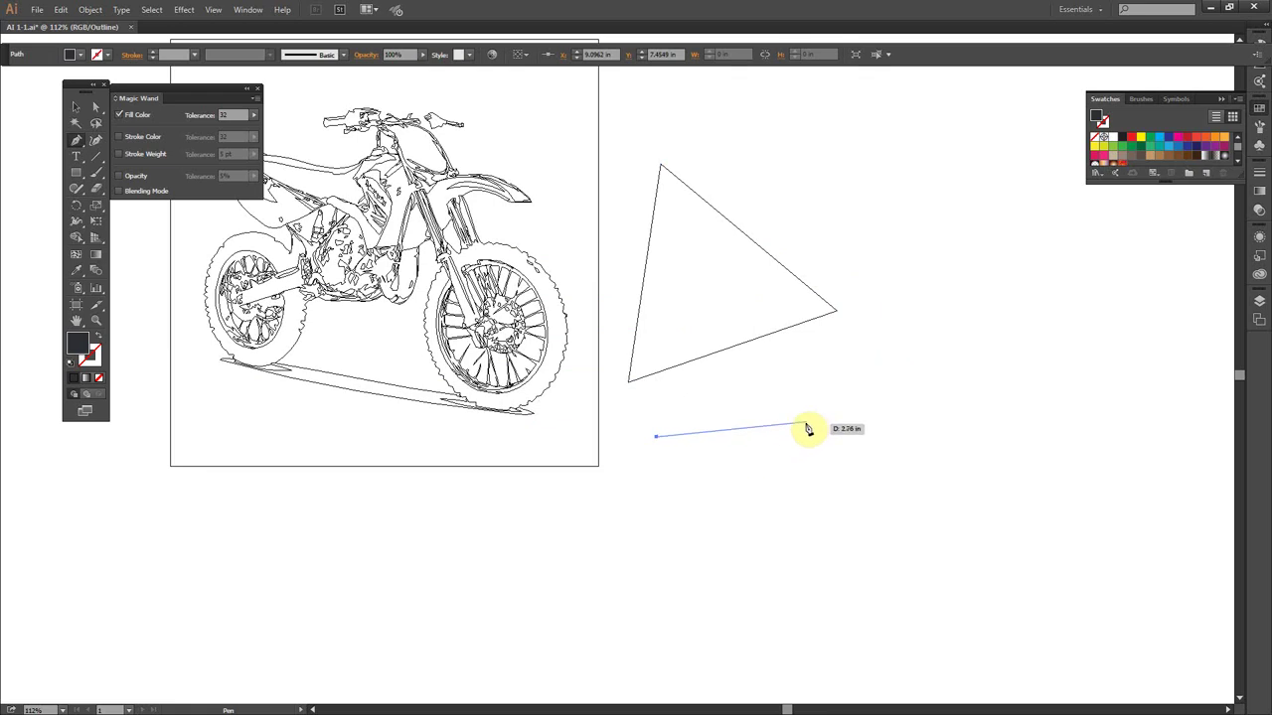
pyautogui.click(833, 386)
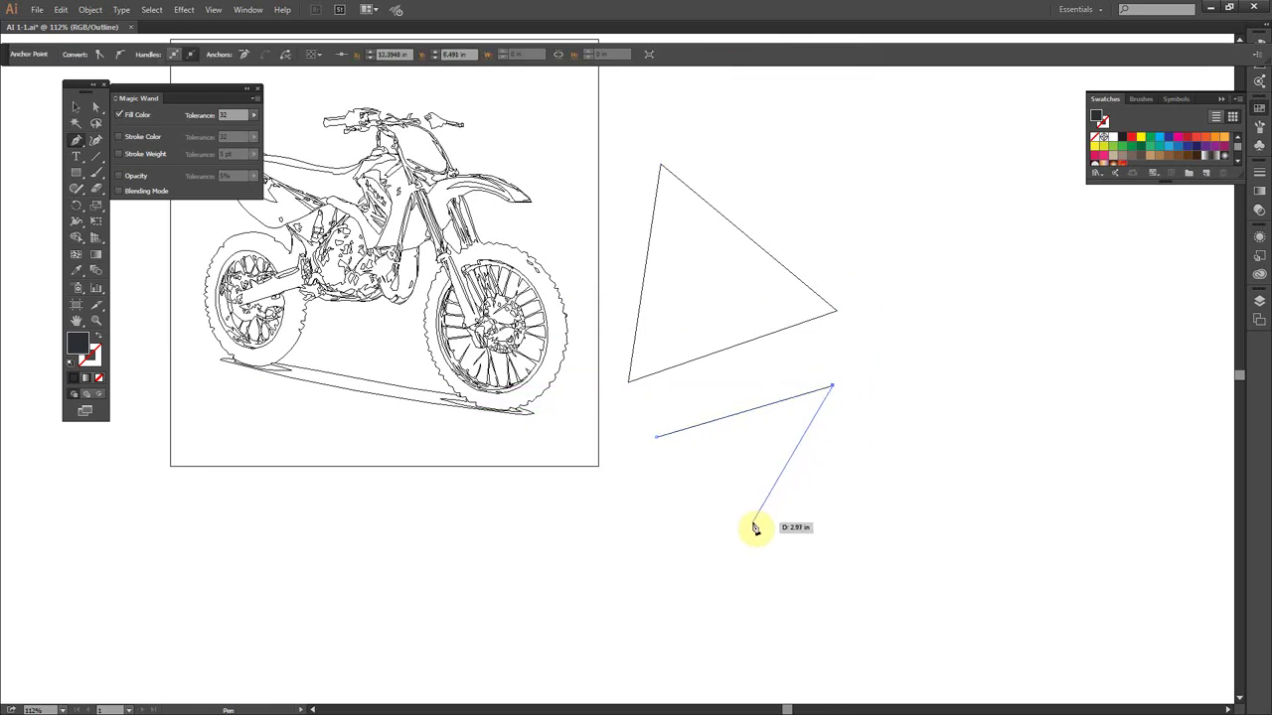
pyautogui.click(751, 522)
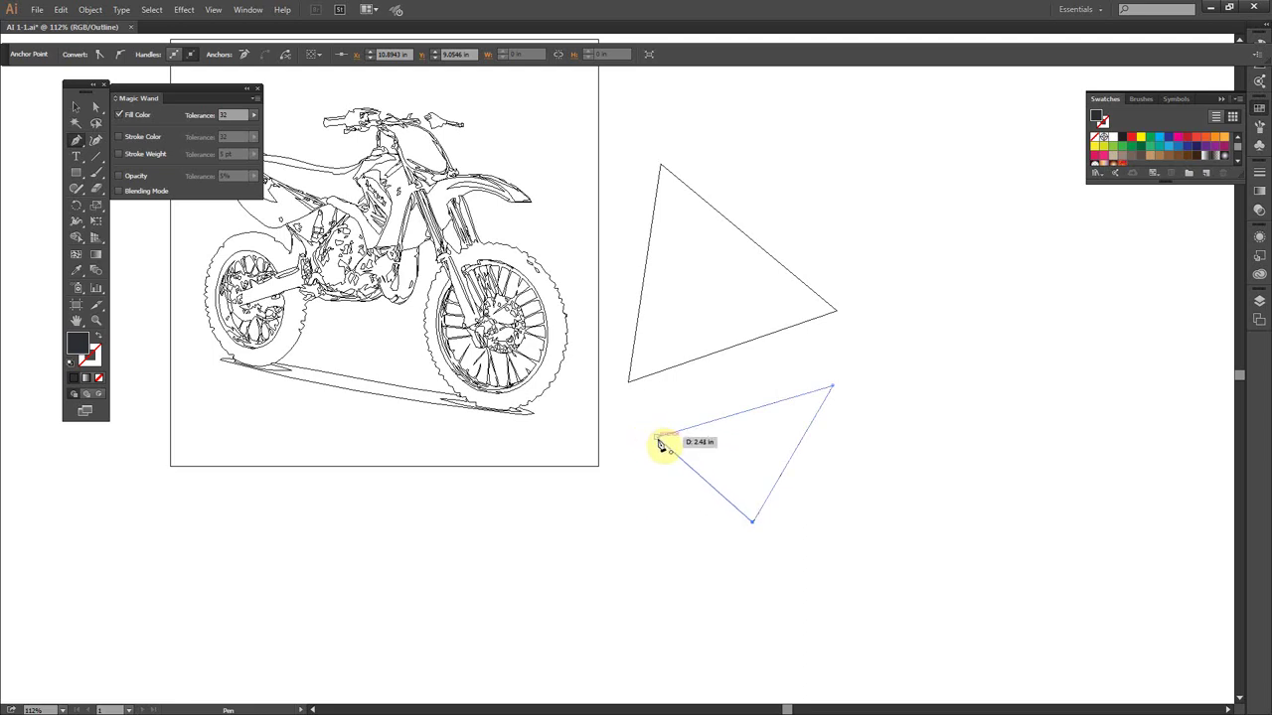
pyautogui.click(658, 443)
pyautogui.click(660, 443)
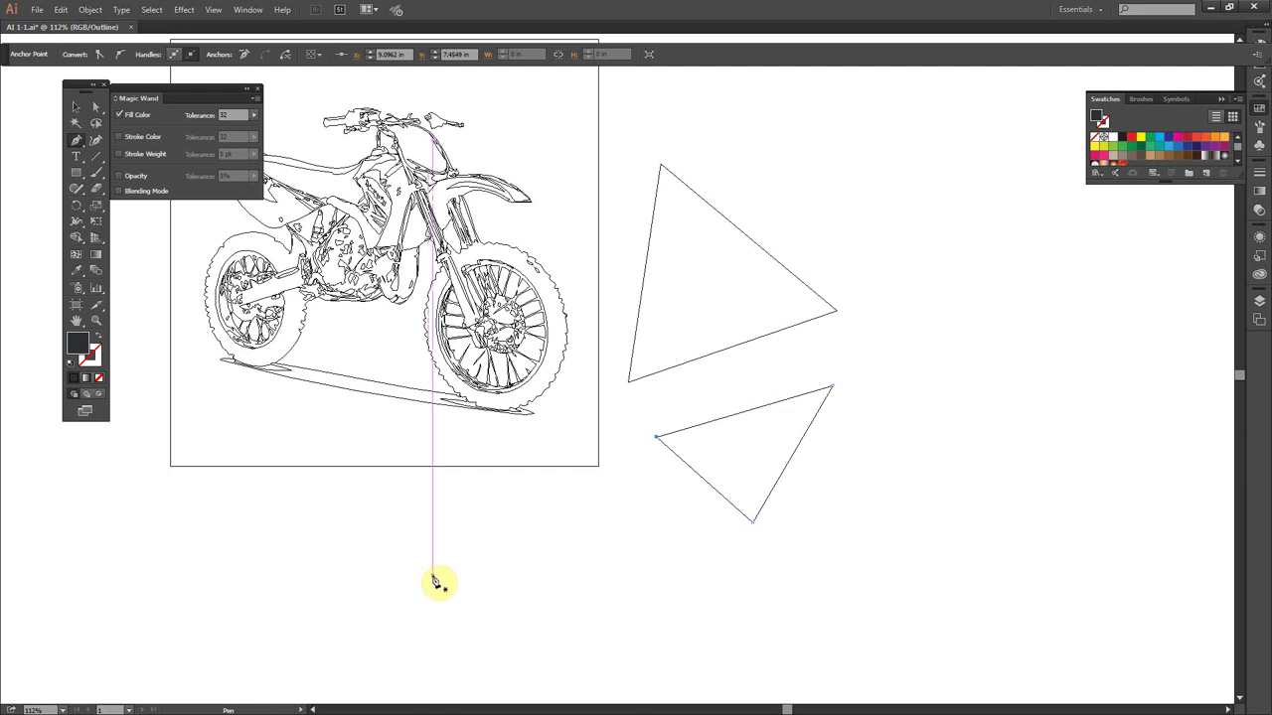
# - Swap the active fill and stroke, return to Preview, and open the Color panel spectrum
pyautogui.click(75, 351)
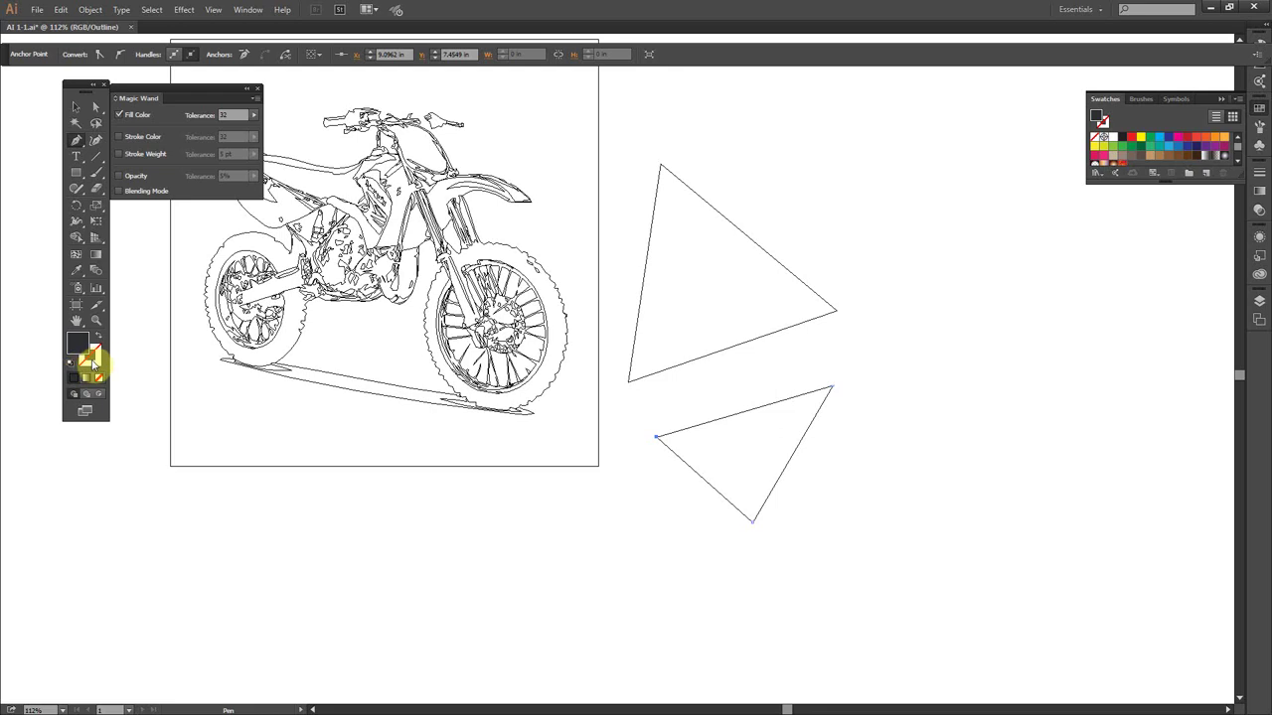
pyautogui.click(92, 349)
pyautogui.click(77, 348)
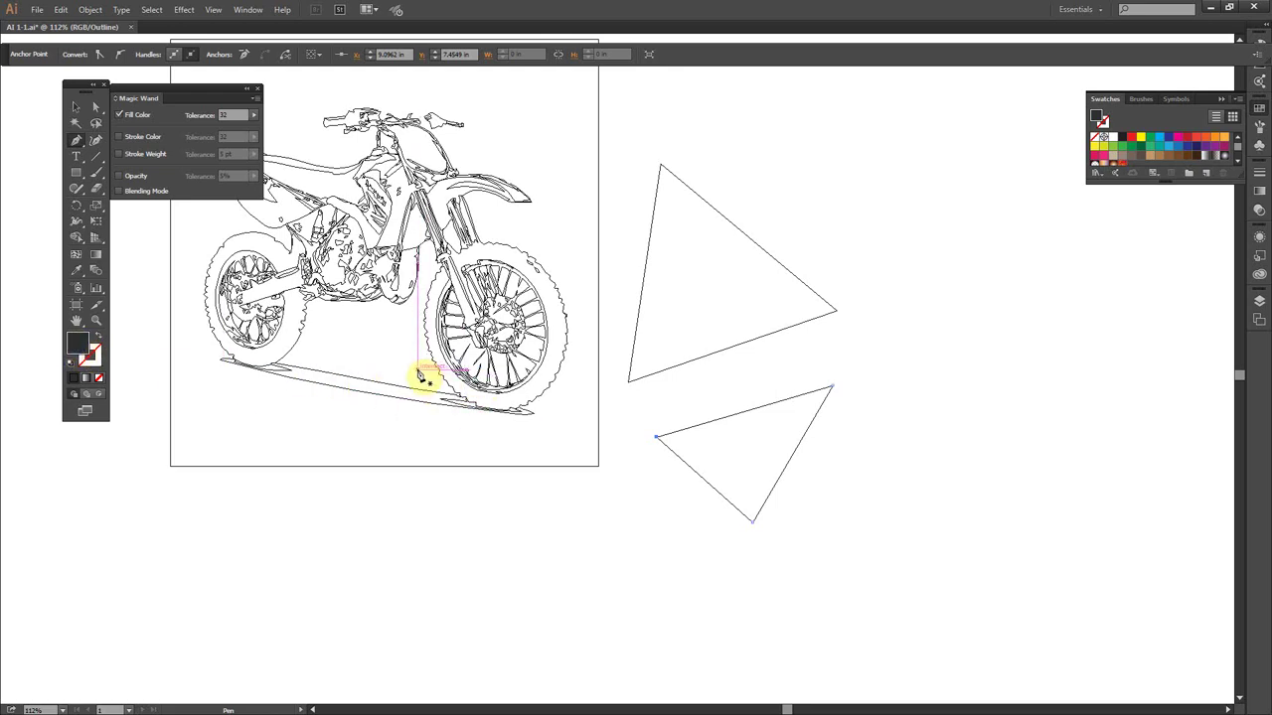
pyautogui.press('ctrl')
pyautogui.hotkey('ctrl', 'y')
pyautogui.hotkey('ctrl', 'y')
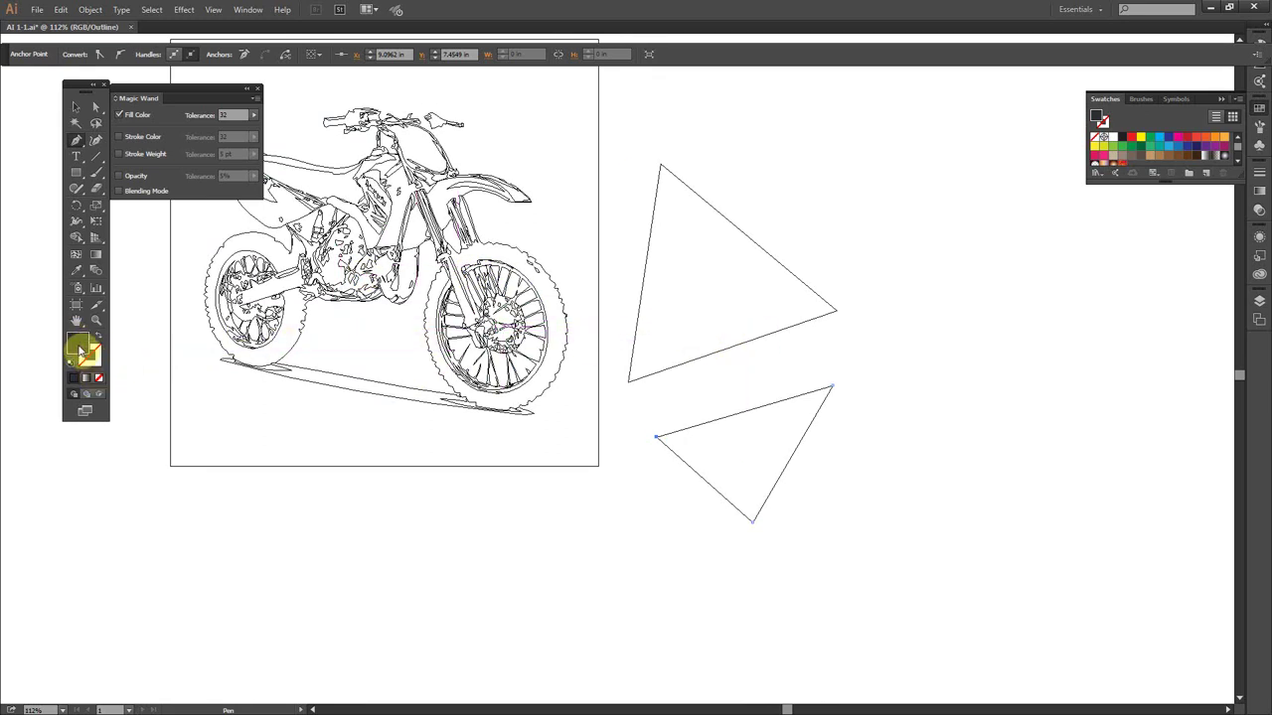
pyautogui.click(75, 345)
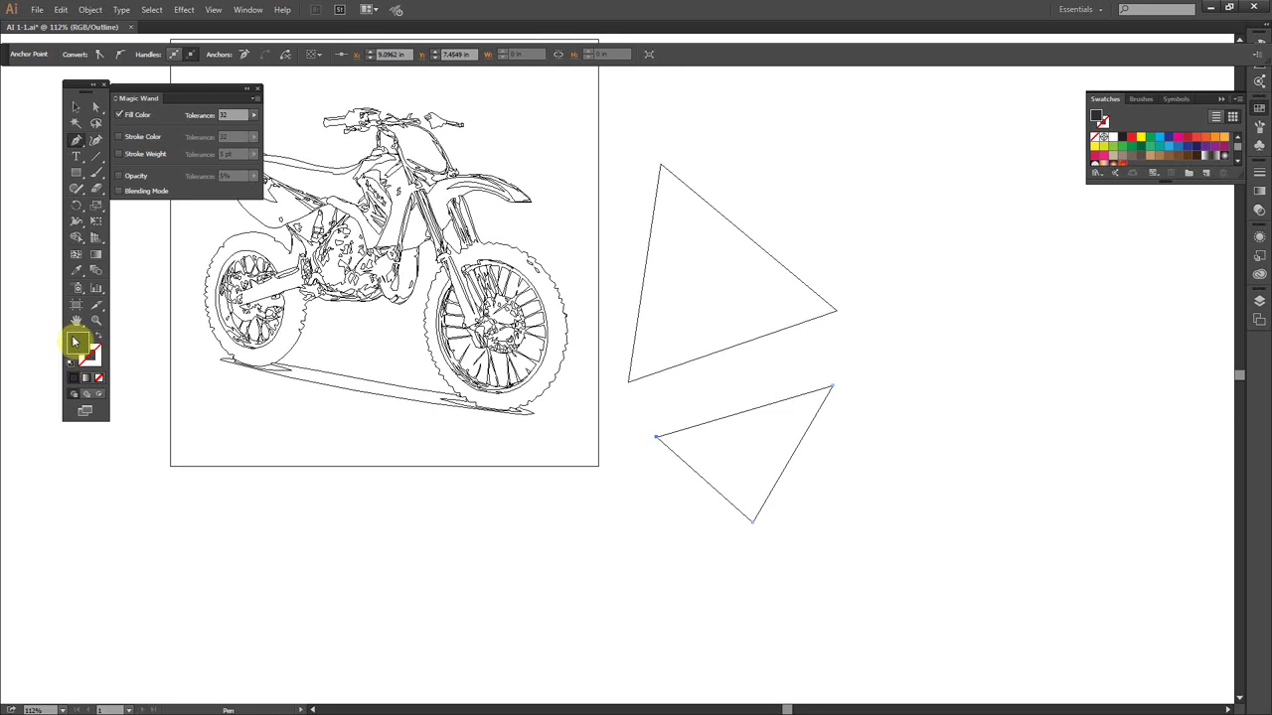
pyautogui.click(77, 345)
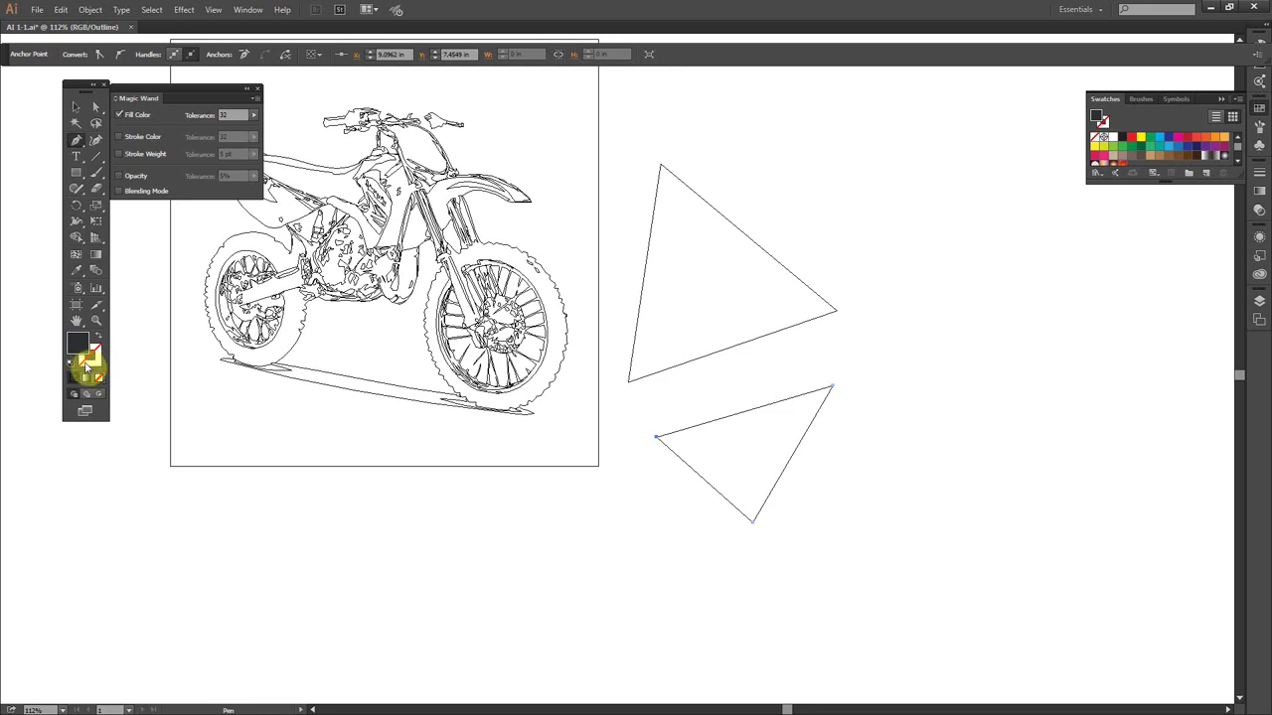
pyautogui.click(87, 360)
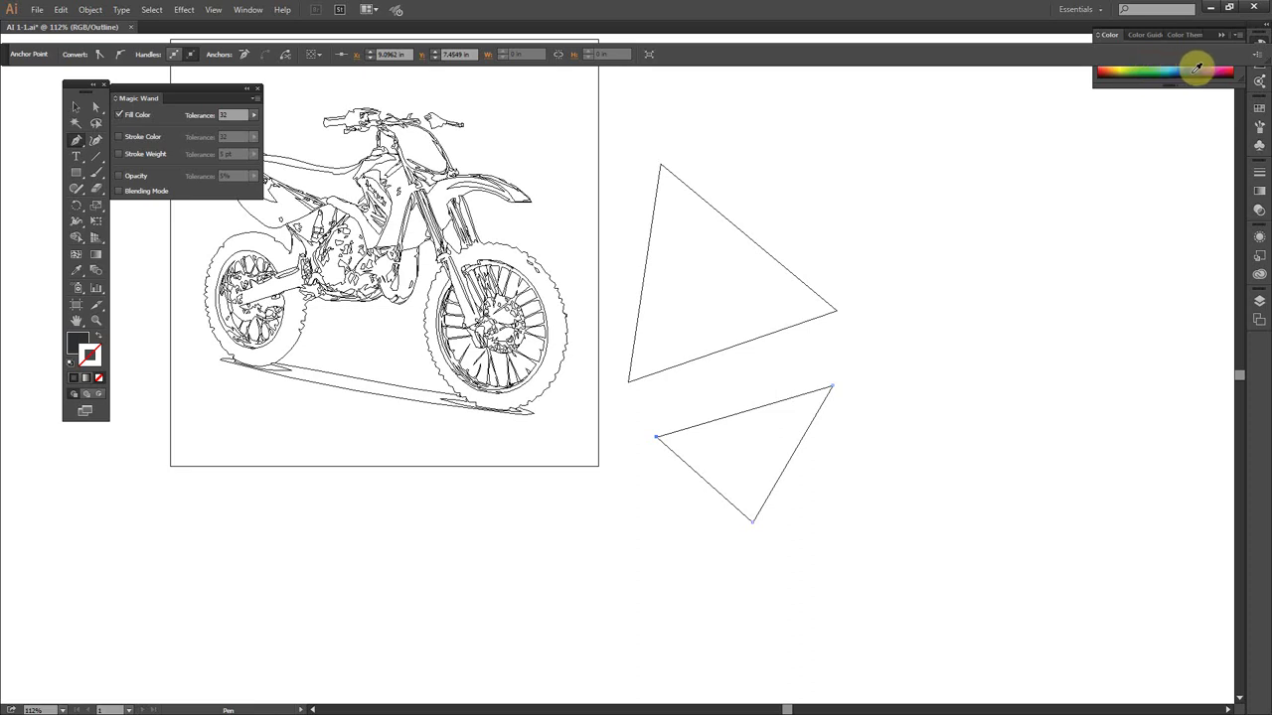
# - Make the stroke colour pink and switch to Preview so the real fills show
pyautogui.click(1225, 67)
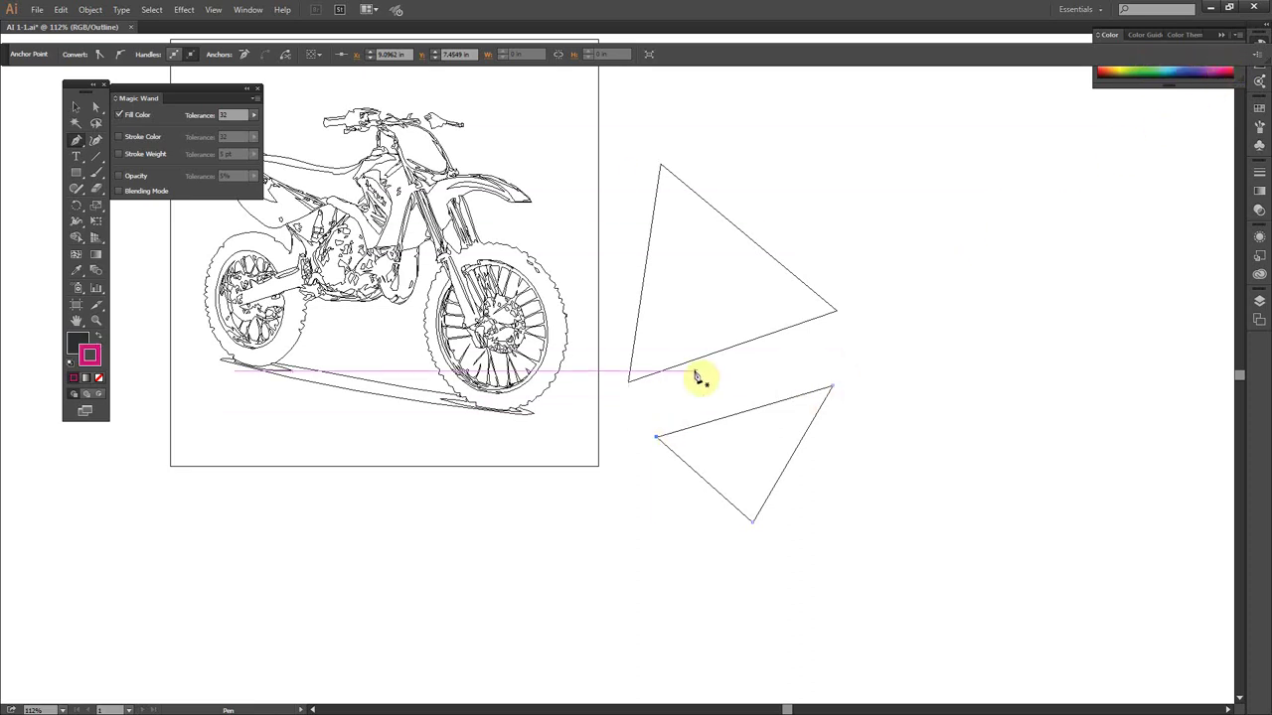
pyautogui.click(92, 359)
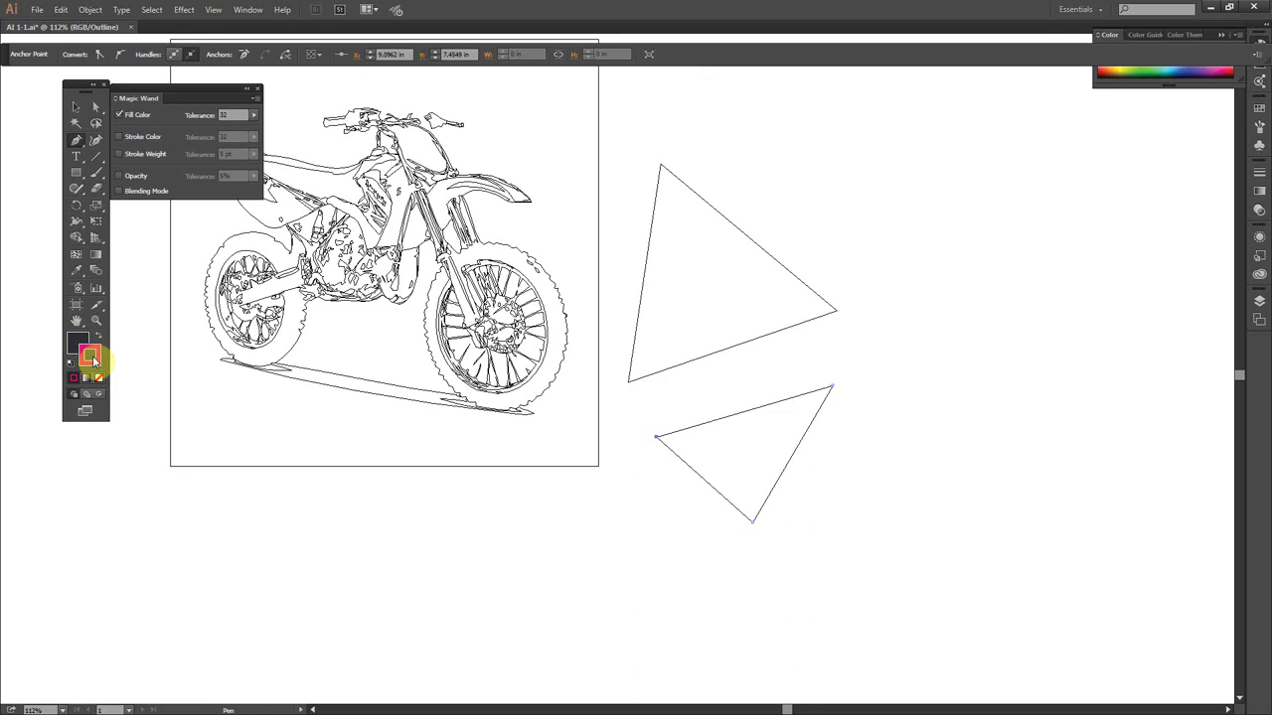
pyautogui.hotkey('ctrl', 'y')
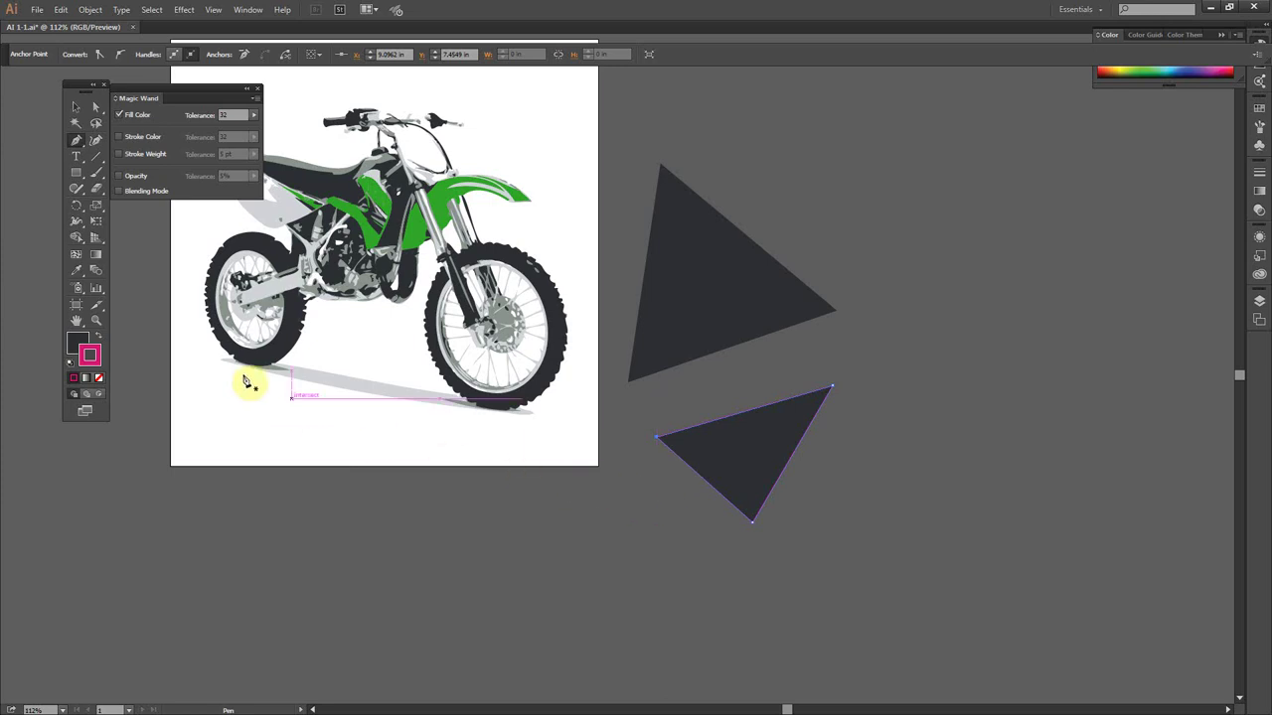
# - Switch the dirt bike and both triangles back to Outline view with Ctrl+Y
pyautogui.press('a')
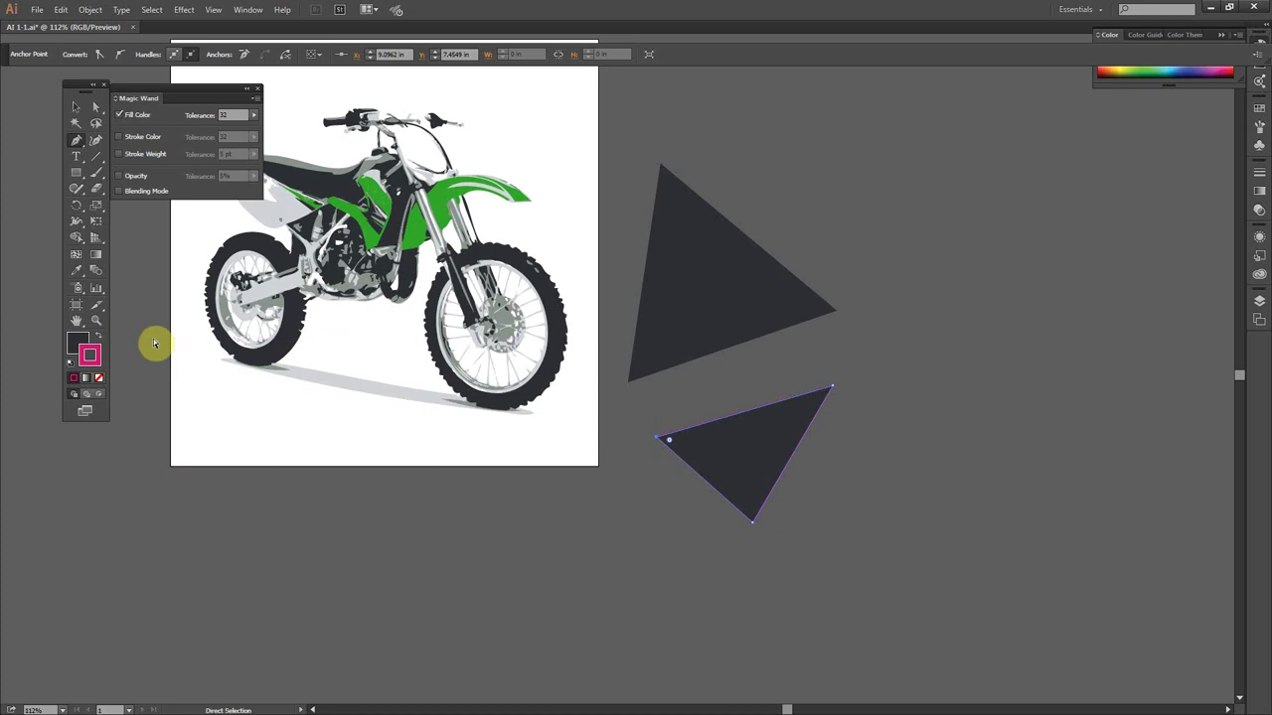
pyautogui.hotkey('ctrl', 'y')
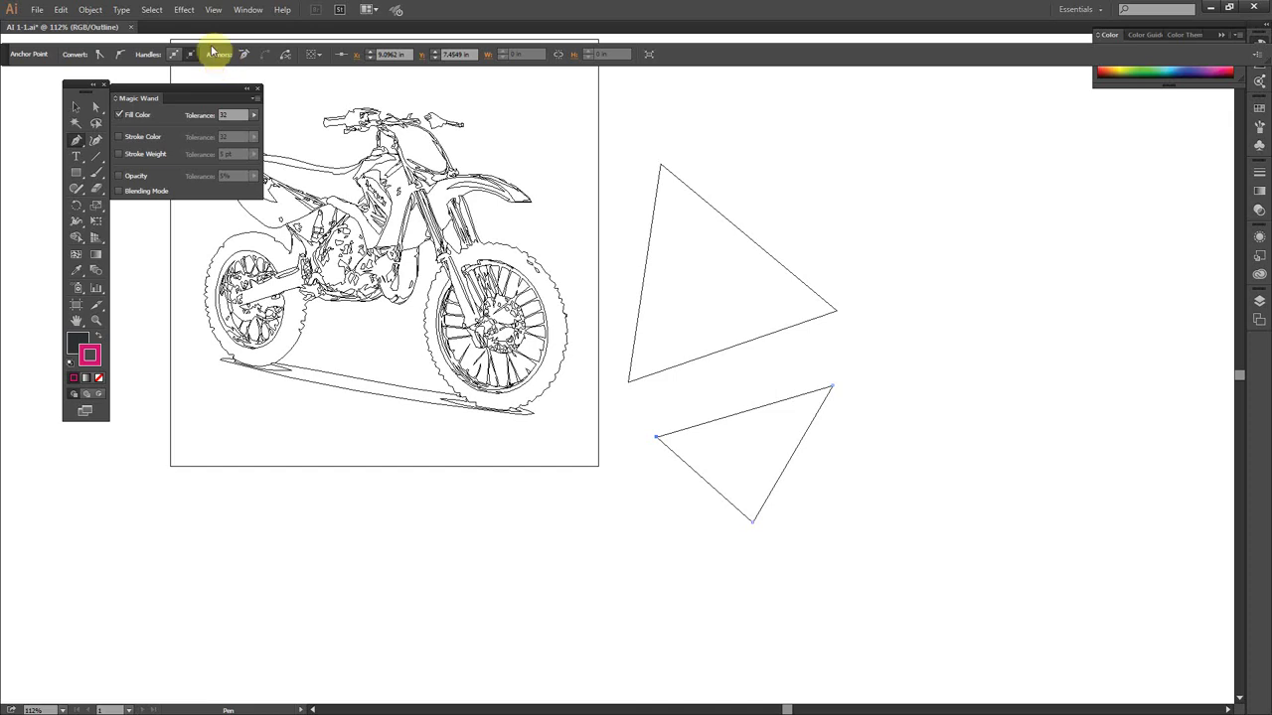
# - Open the Window menu to look for the Stroke panel
pyautogui.click(246, 10)
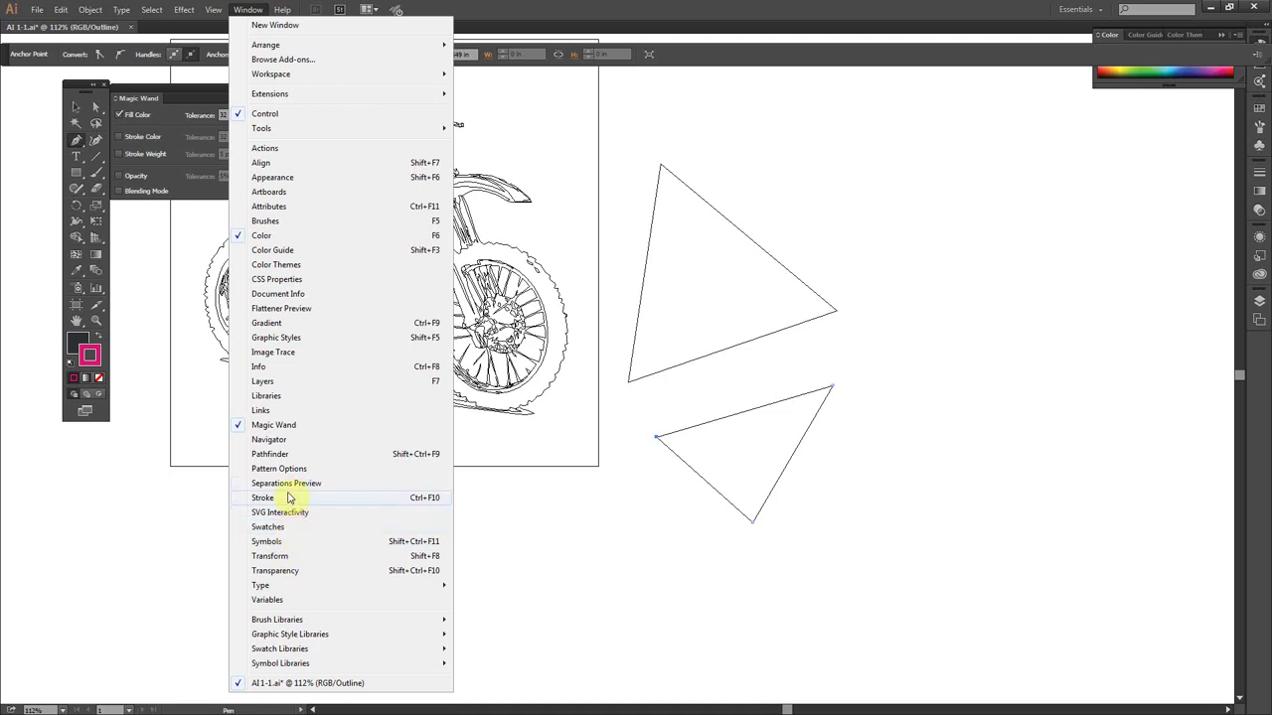
# - Open the Stroke panel with its full options and set the weight to 5 pt
pyautogui.click(281, 498)
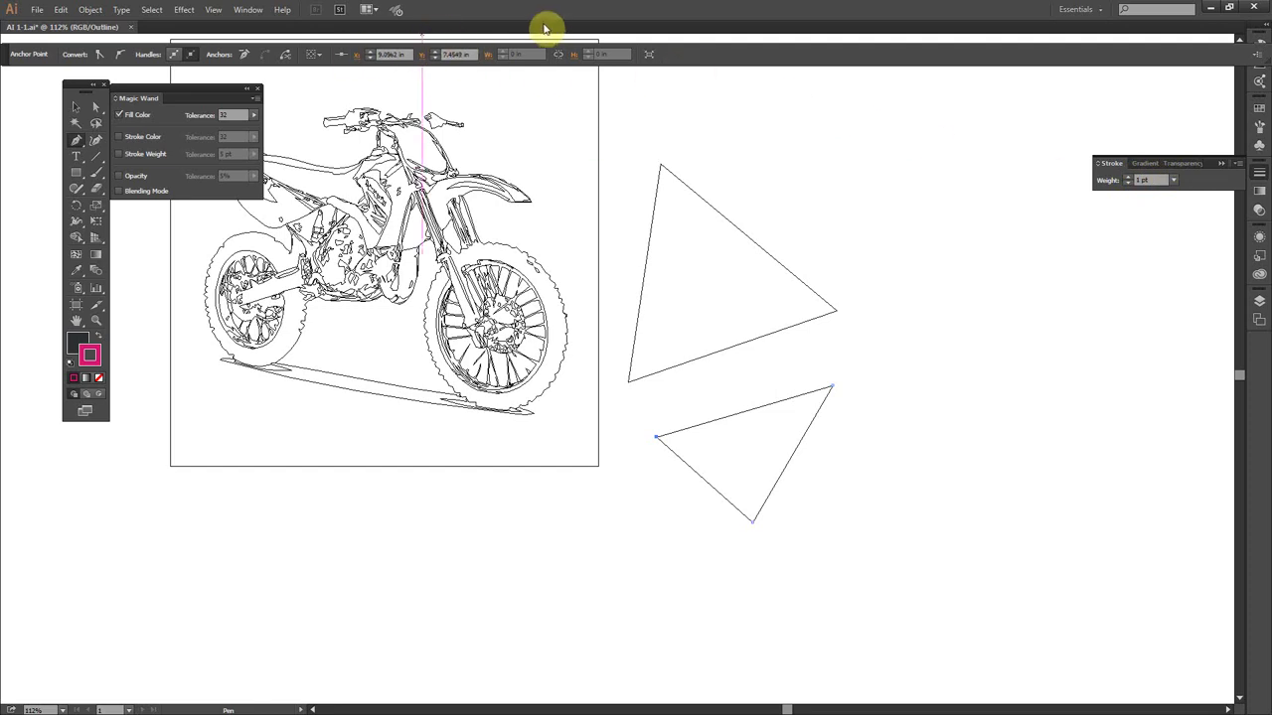
pyautogui.click(248, 10)
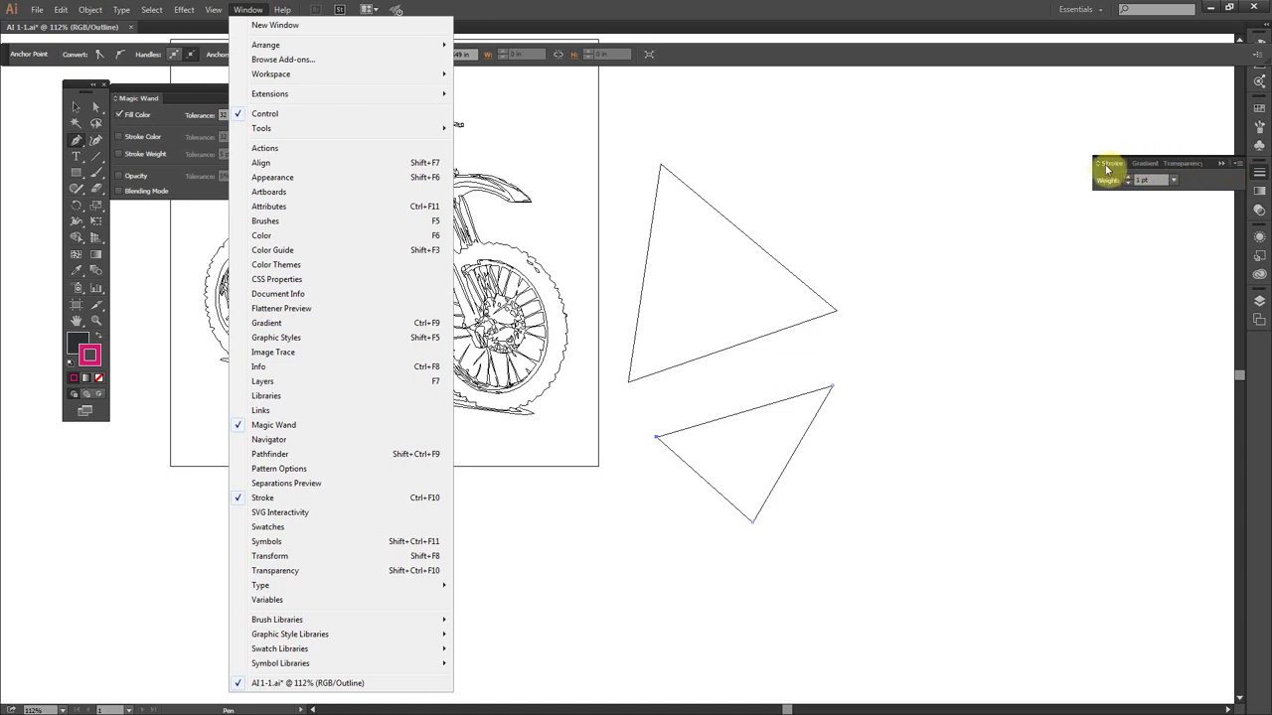
pyautogui.click(1242, 167)
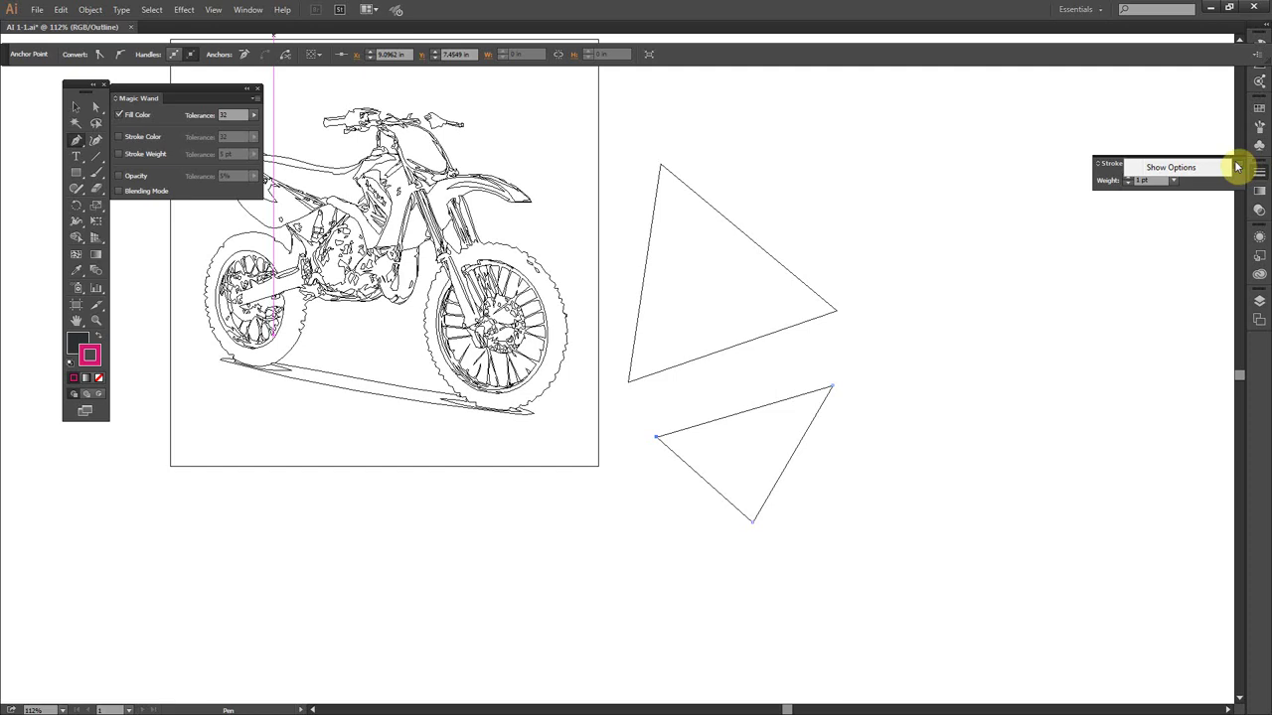
pyautogui.click(1195, 165)
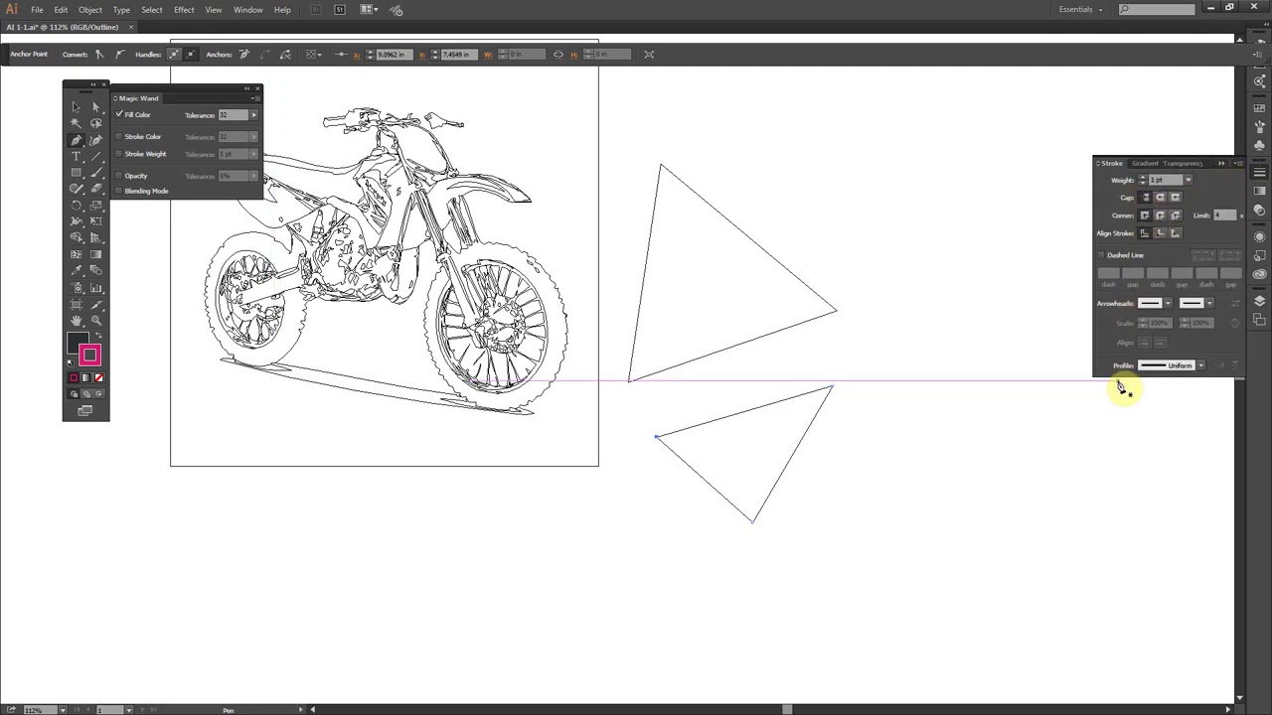
pyautogui.click(1190, 180)
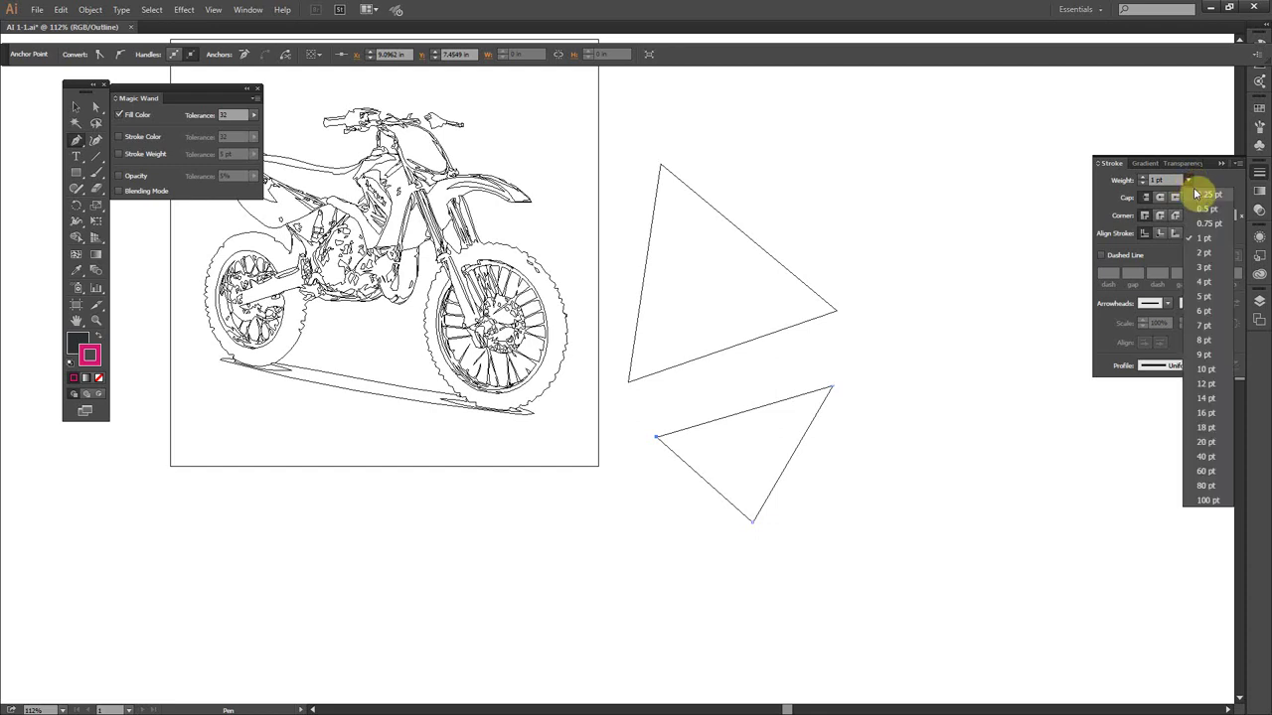
pyautogui.click(1203, 298)
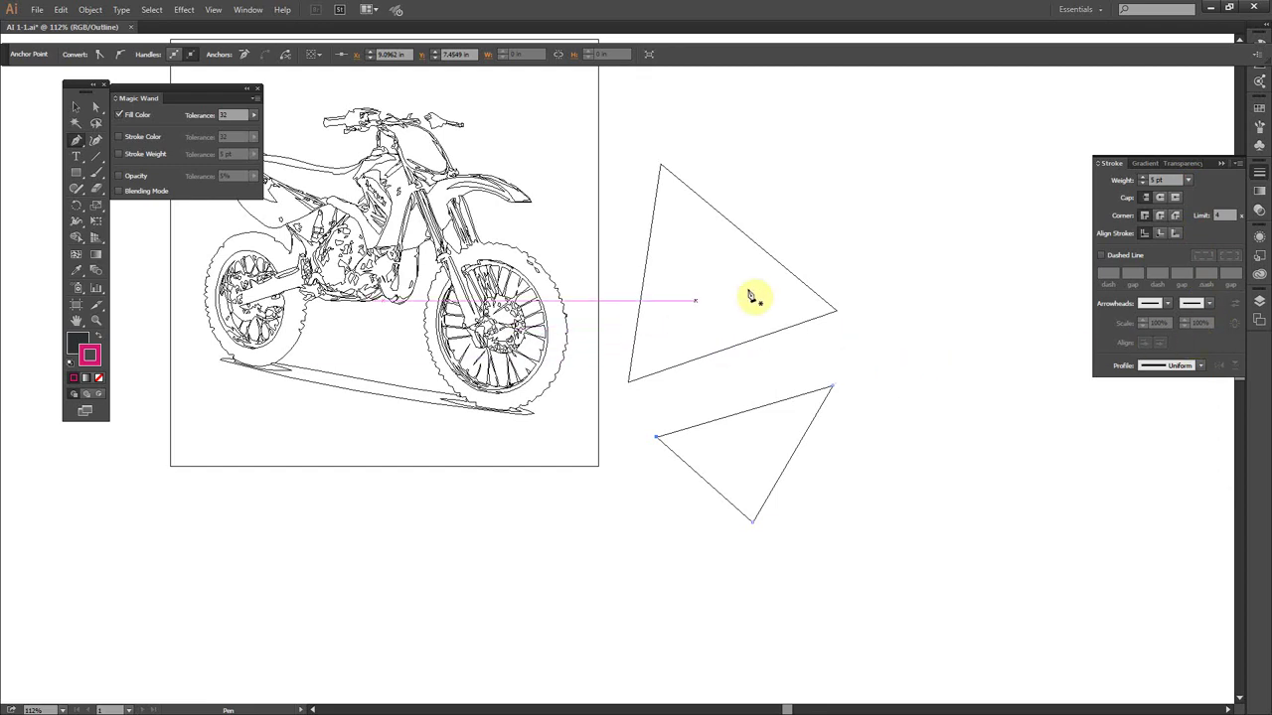
# - Switch to Preview to reveal the lower triangle's thick 5 pt pink stroke
pyautogui.press('ctrl')
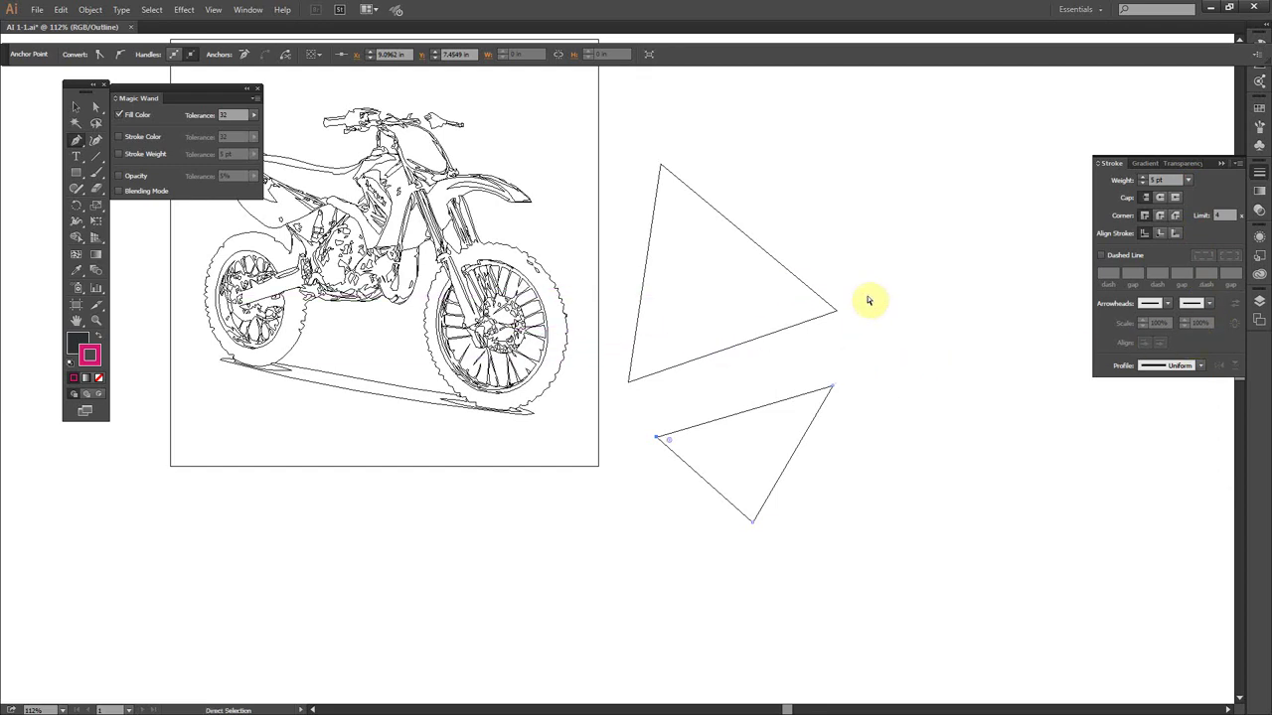
pyautogui.hotkey('ctrl', 'y')
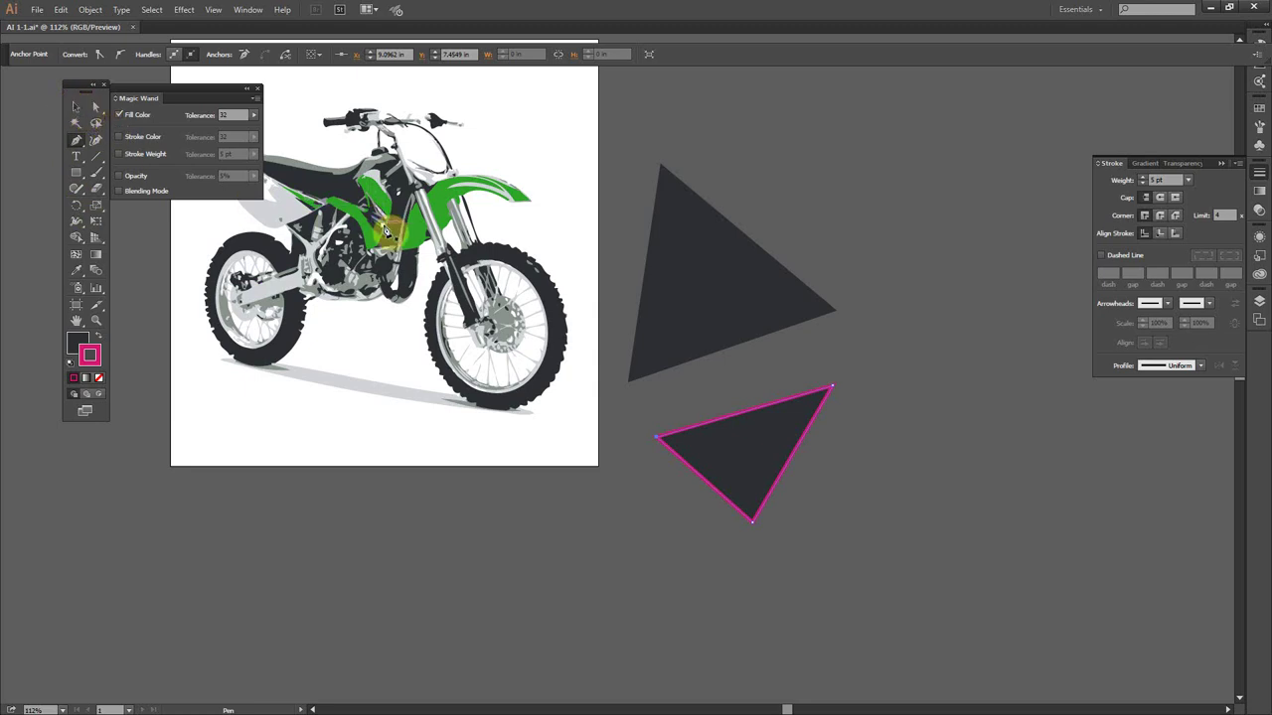
# - Select the upper triangle and set its stroke weight to 5 pt
pyautogui.press('ctrl')
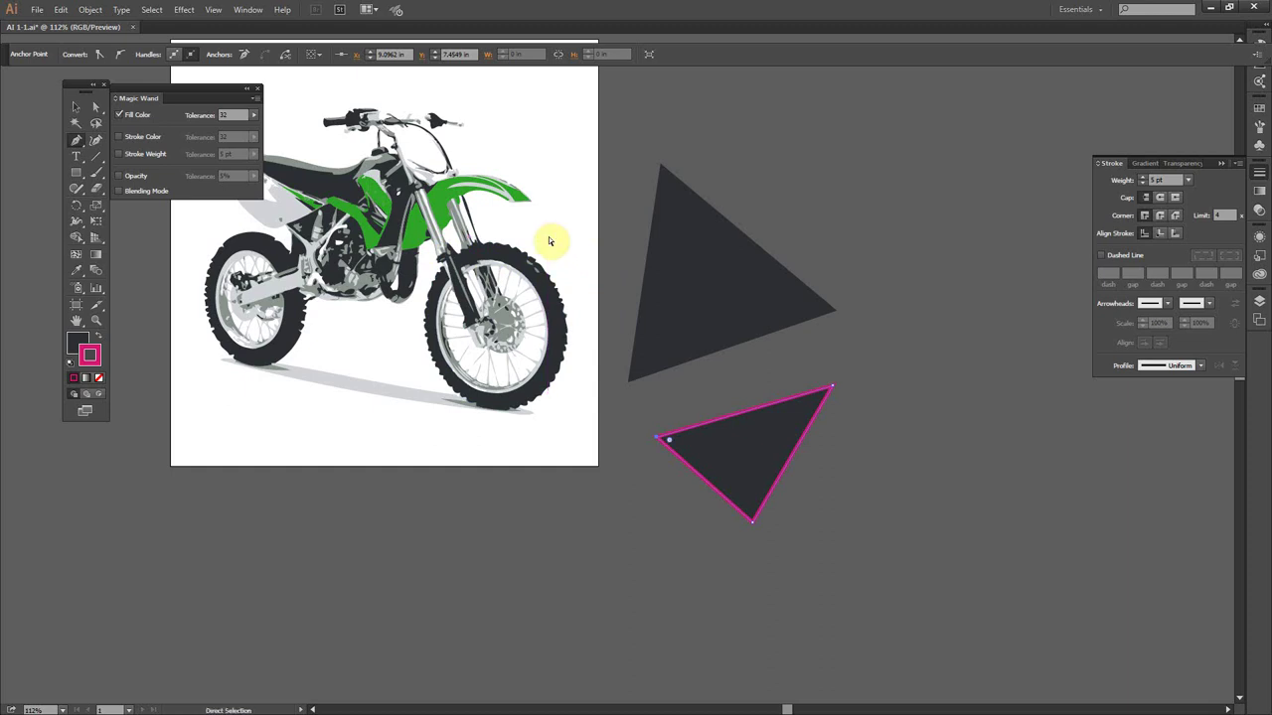
pyautogui.press('ctrl')
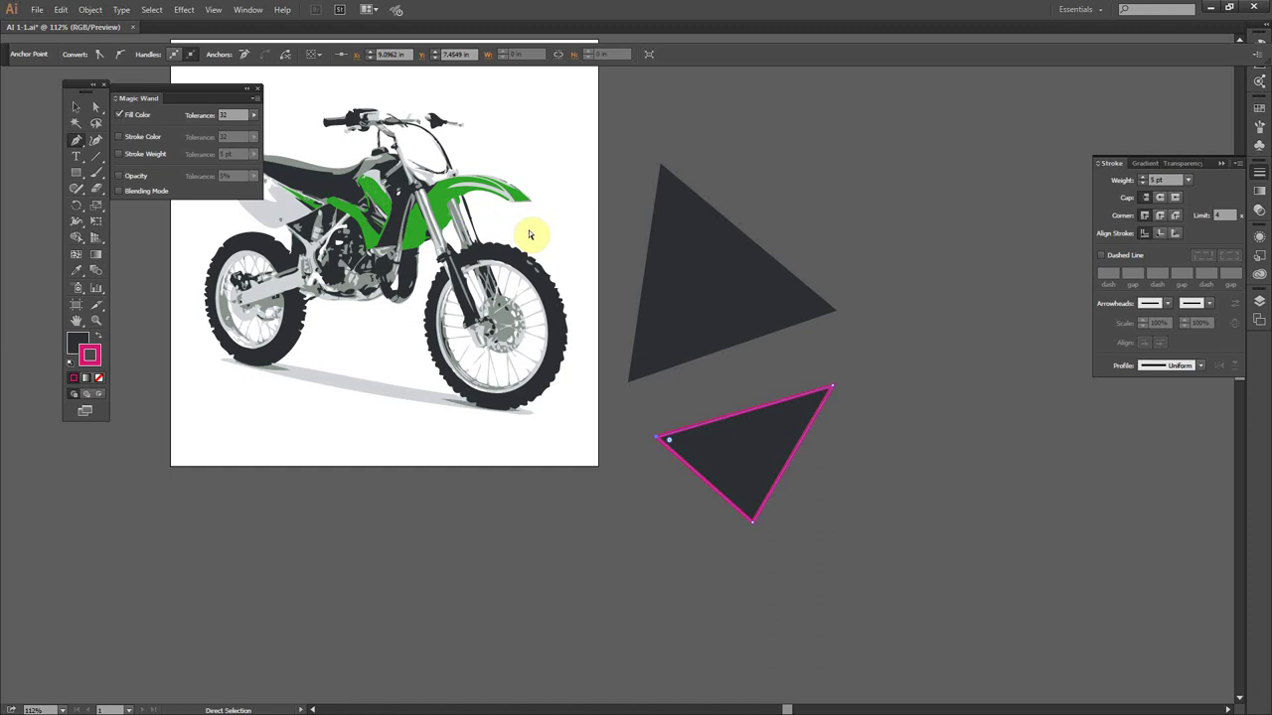
pyautogui.click(682, 261)
pyautogui.press('p')
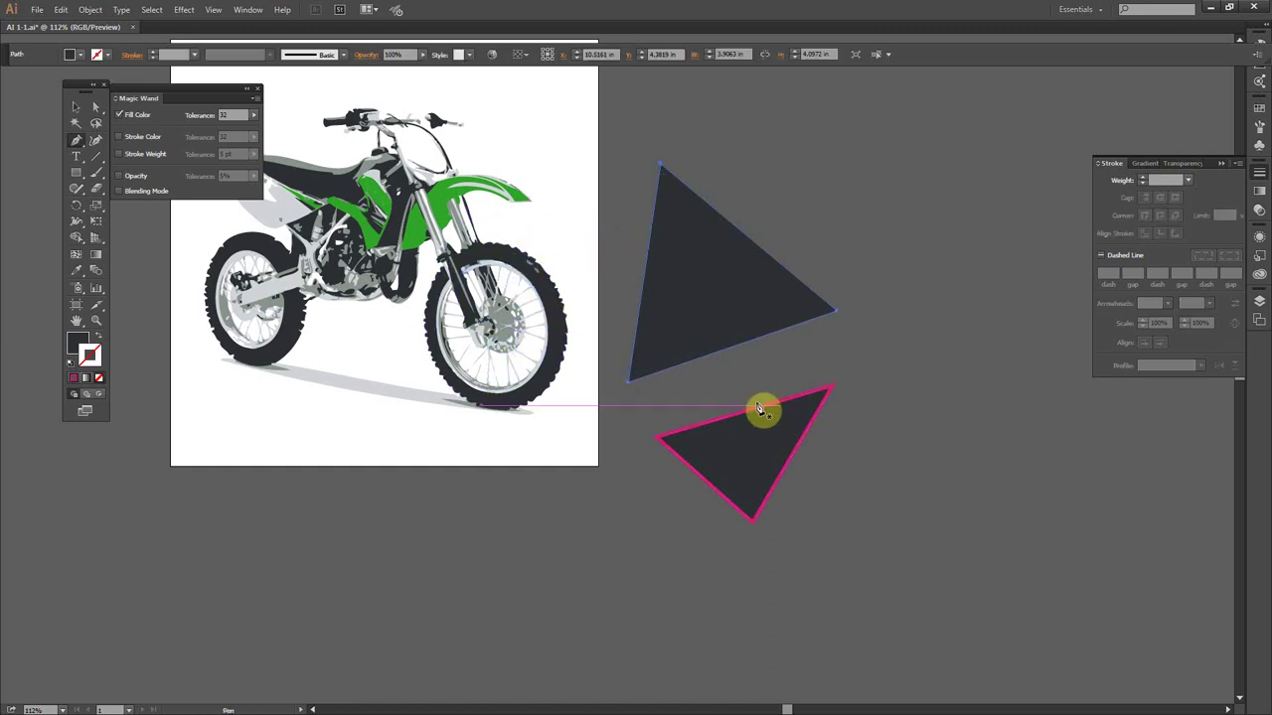
pyautogui.click(1191, 181)
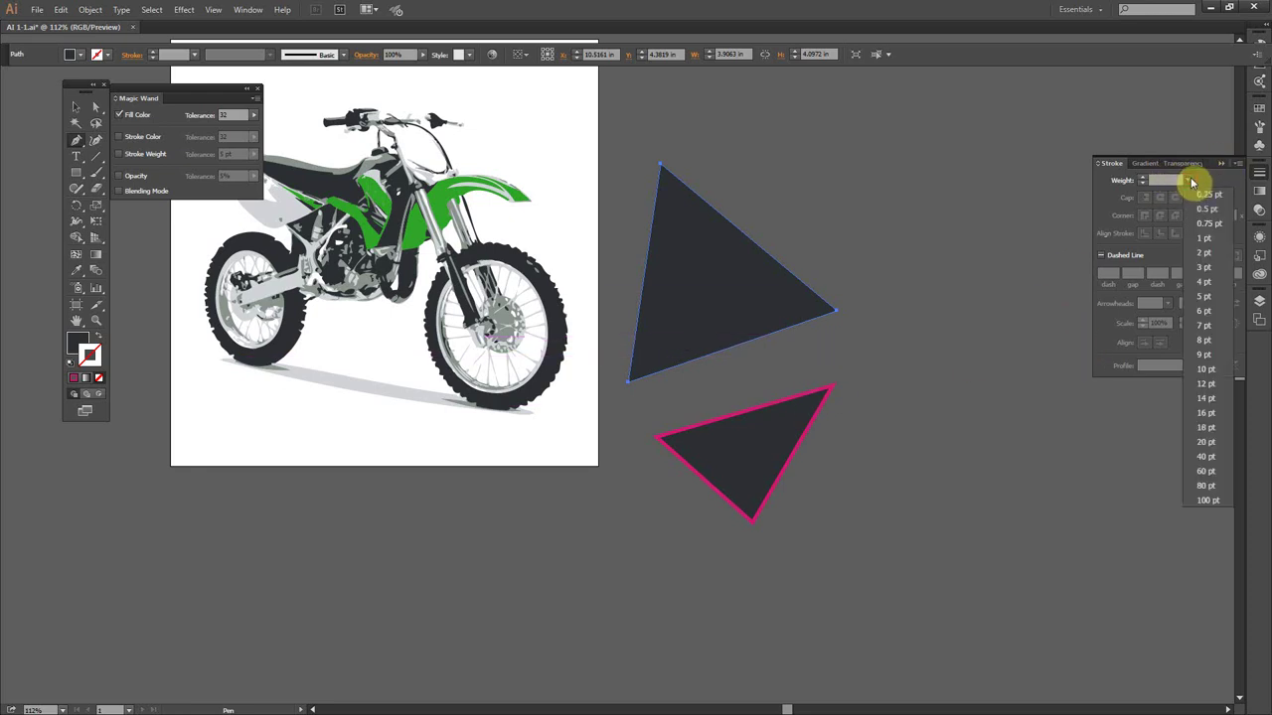
pyautogui.click(1207, 296)
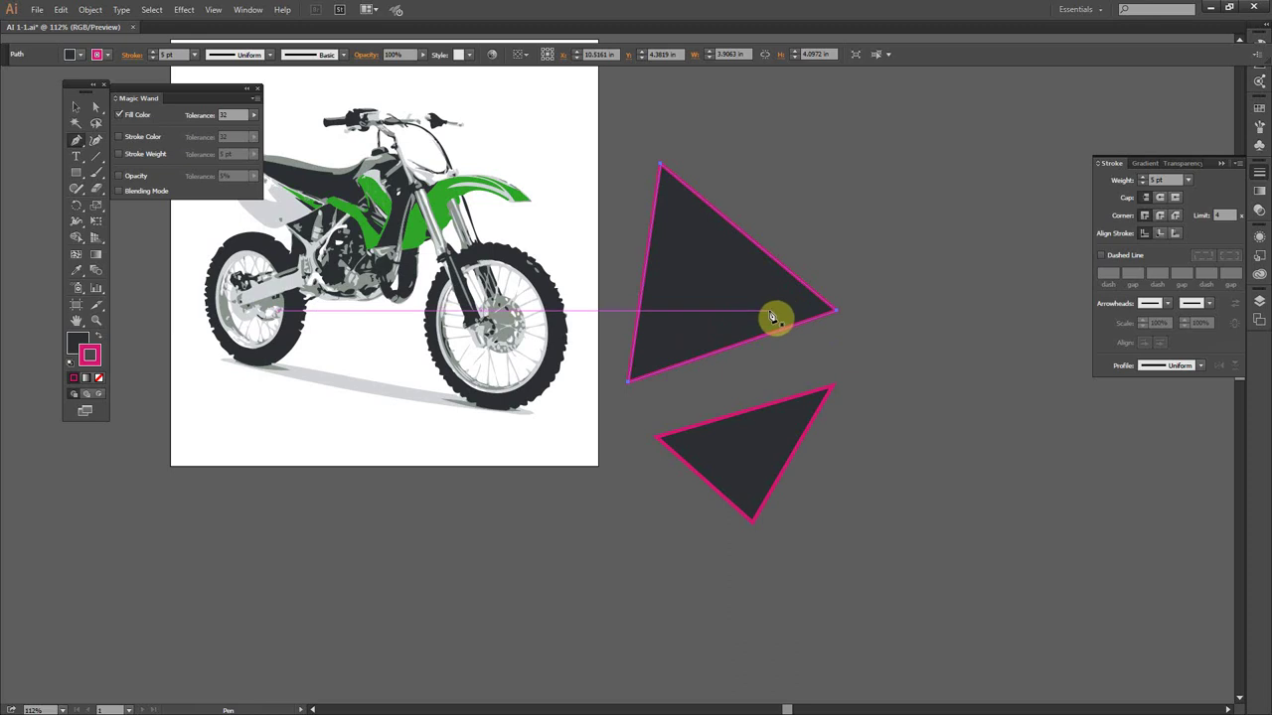
# - Curve the upper triangle's right corner and replace its top corner with a point on the top edge
pyautogui.press('alt')
pyautogui.moveTo(834, 314); pyautogui.dragTo(824, 269)
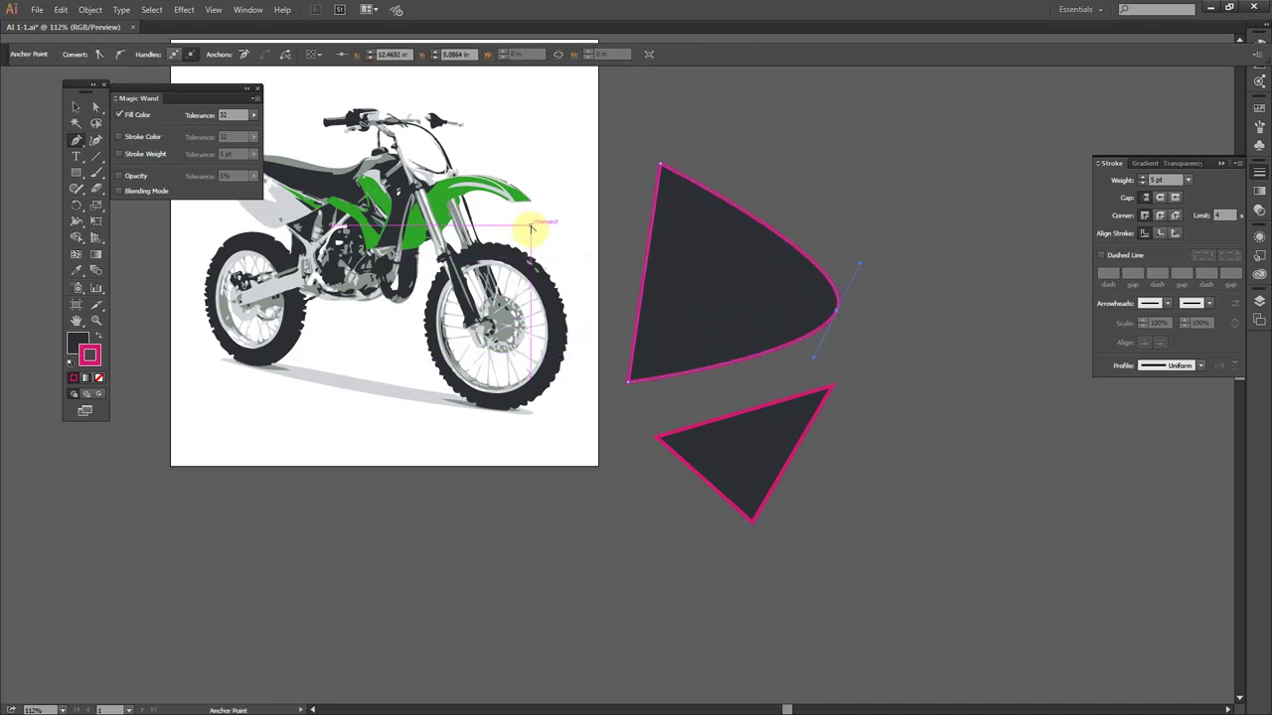
pyautogui.press('p')
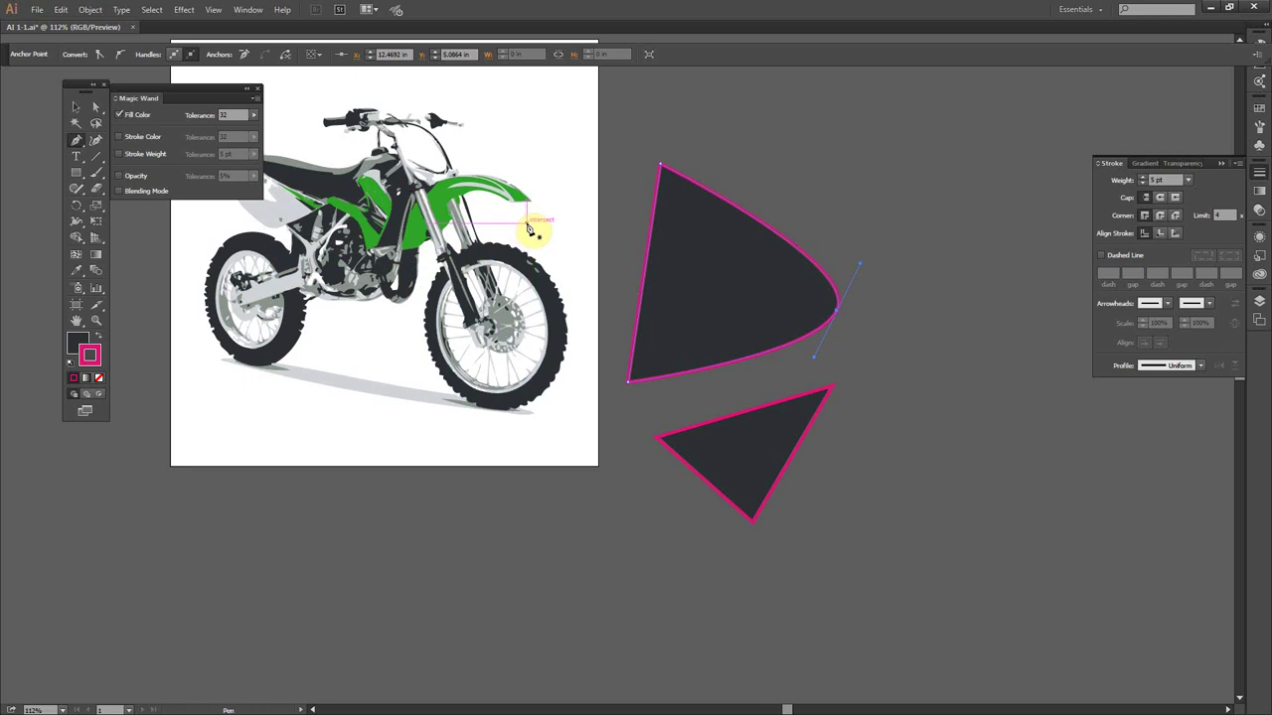
pyautogui.click(713, 196)
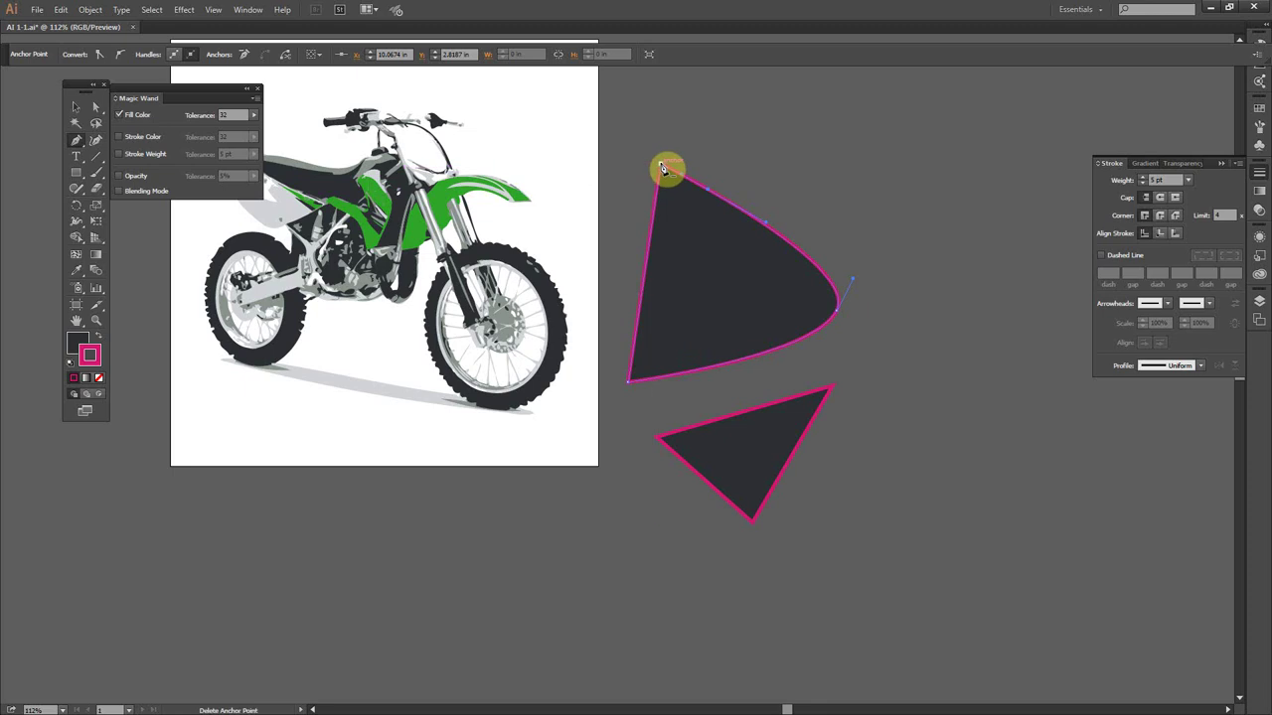
pyautogui.click(663, 168)
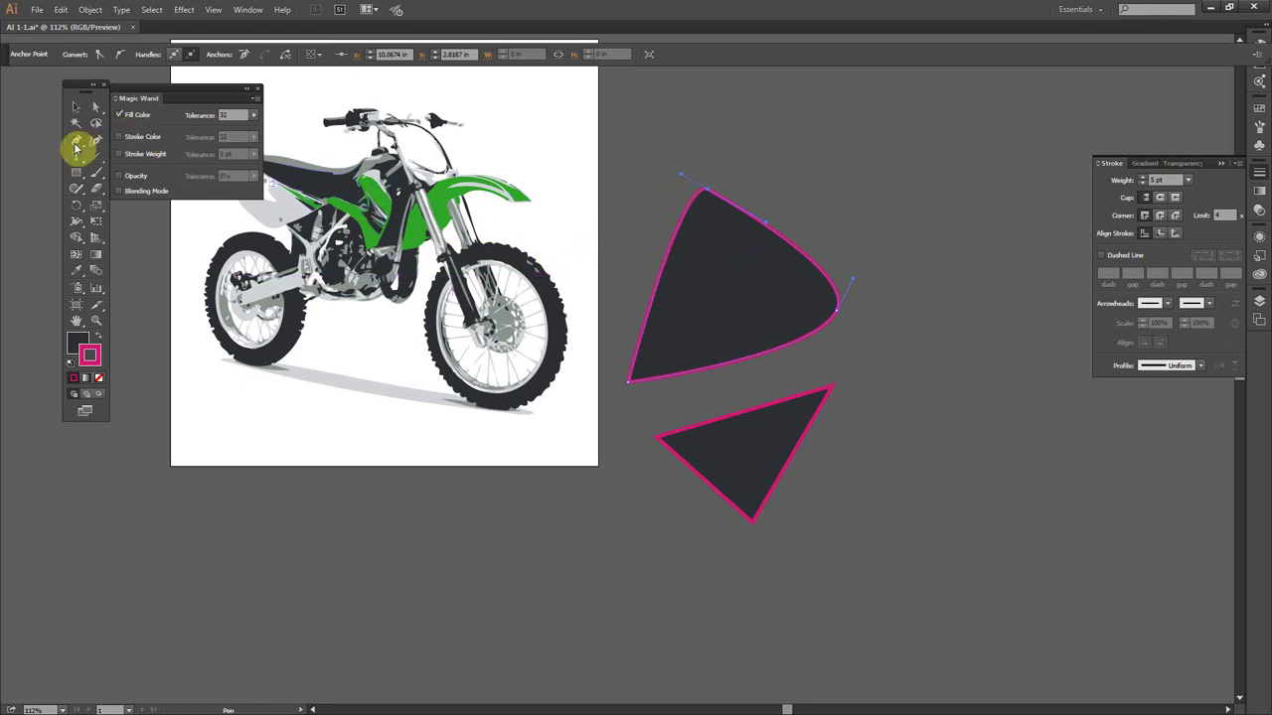
# - Add a point on the upper-left edge and drag the top-left corner into a hooked fin curve
pyautogui.click(73, 144)
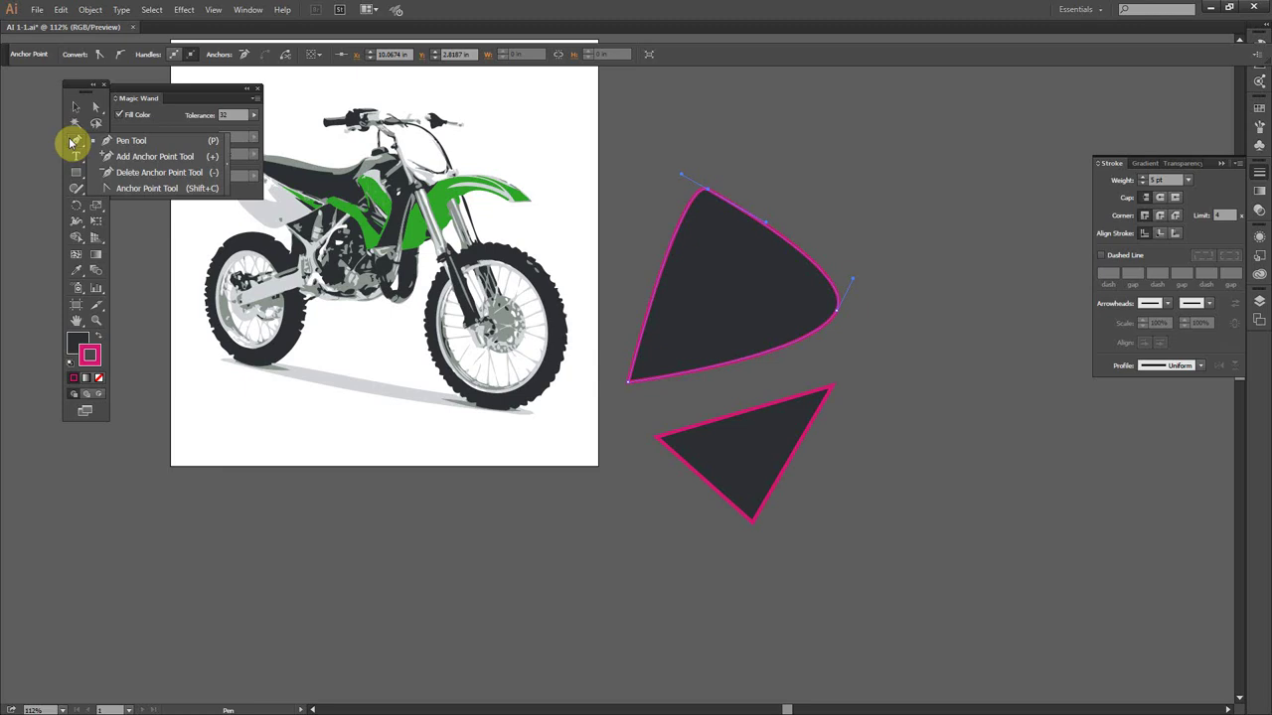
pyautogui.moveTo(71, 142); pyautogui.dragTo(133, 174)
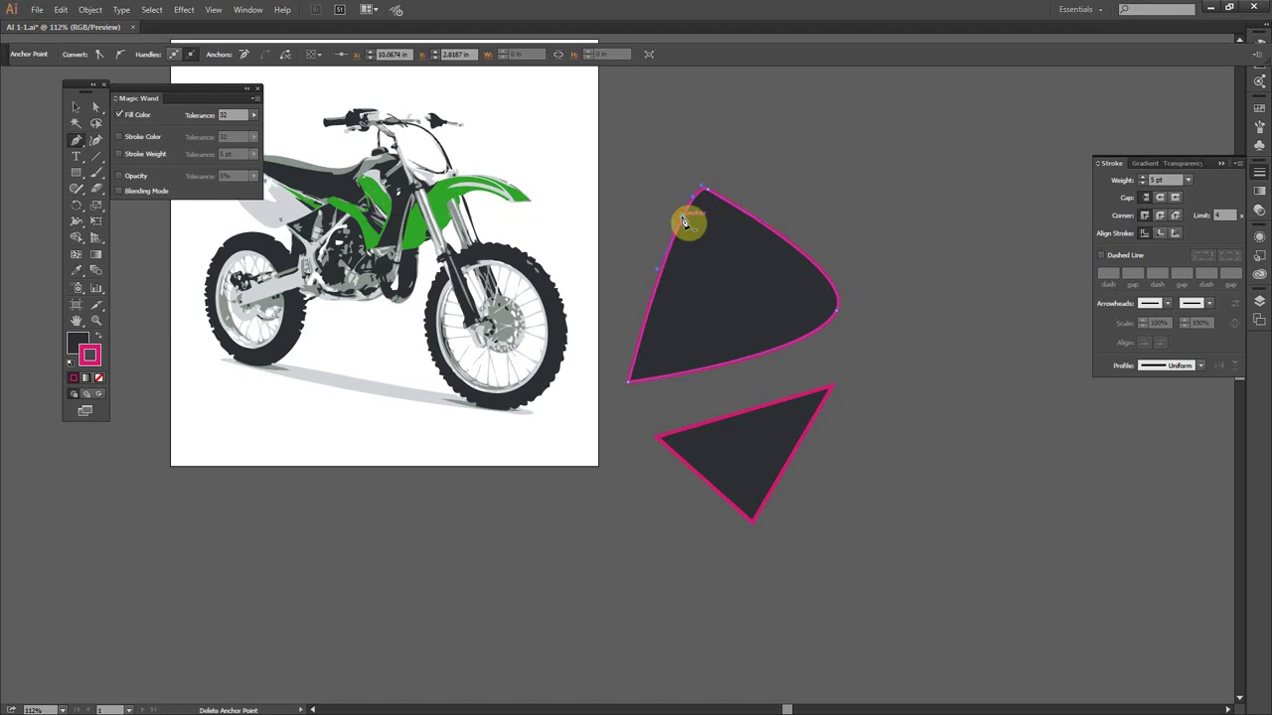
pyautogui.click(655, 262)
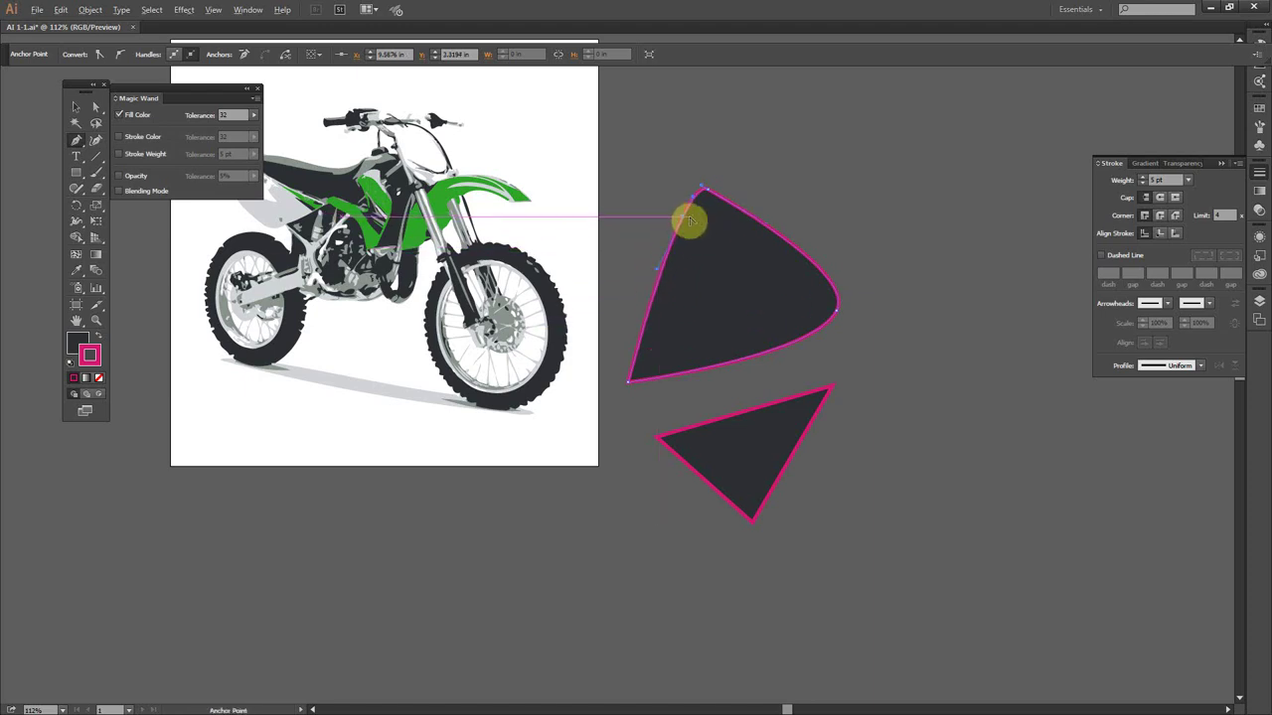
pyautogui.moveTo(684, 221); pyautogui.dragTo(644, 167)
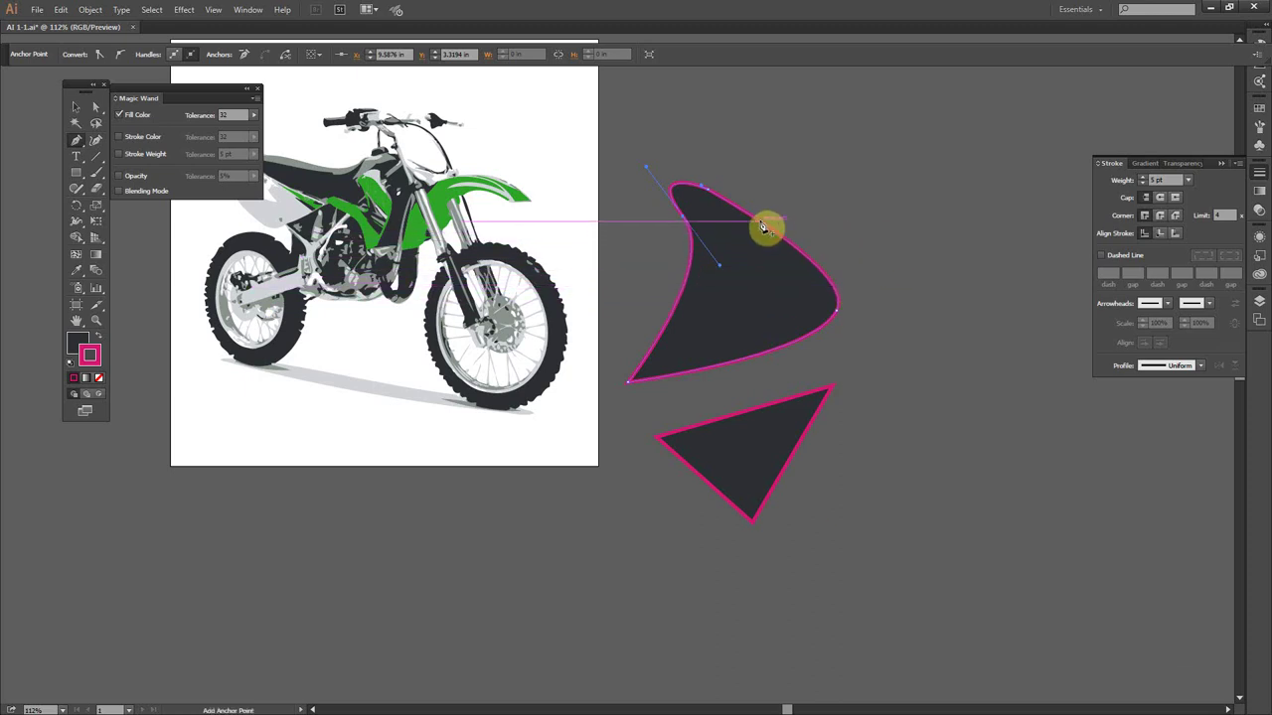
# - Draw a closed three-point triangle above the fin, then begin a curved path below the motorcycle
pyautogui.click(762, 148)
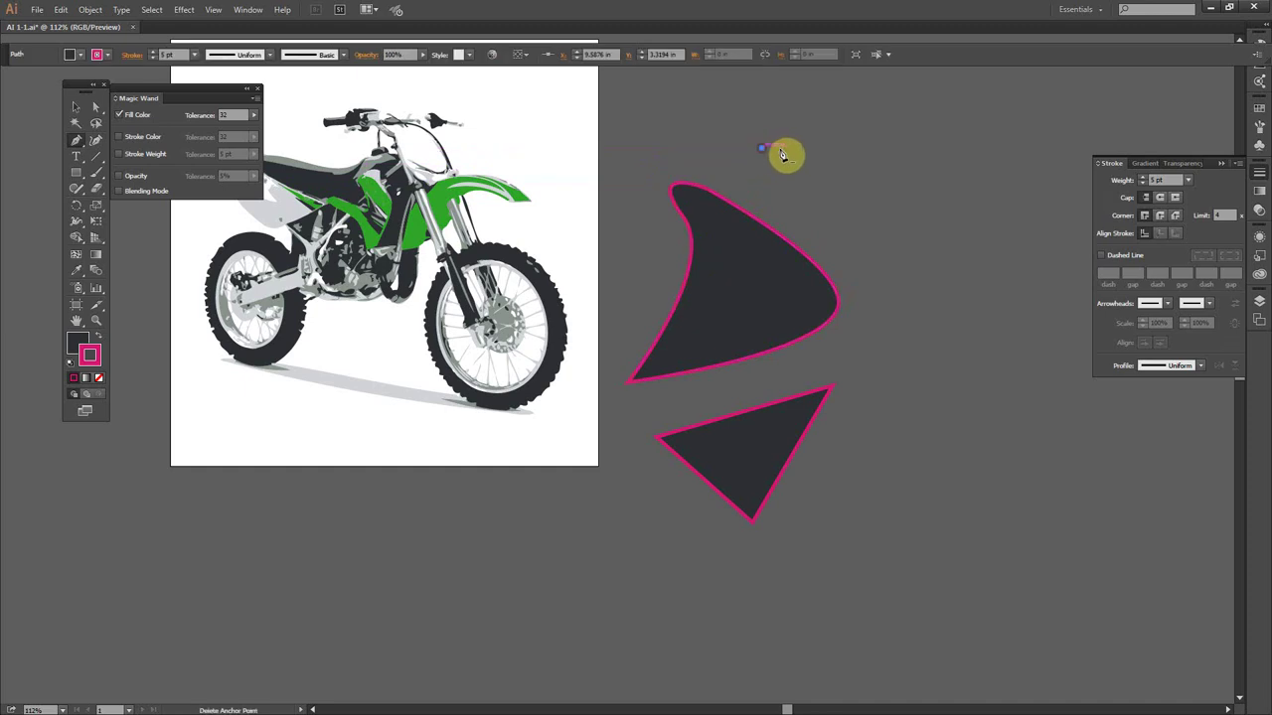
pyautogui.click(926, 161)
pyautogui.click(865, 227)
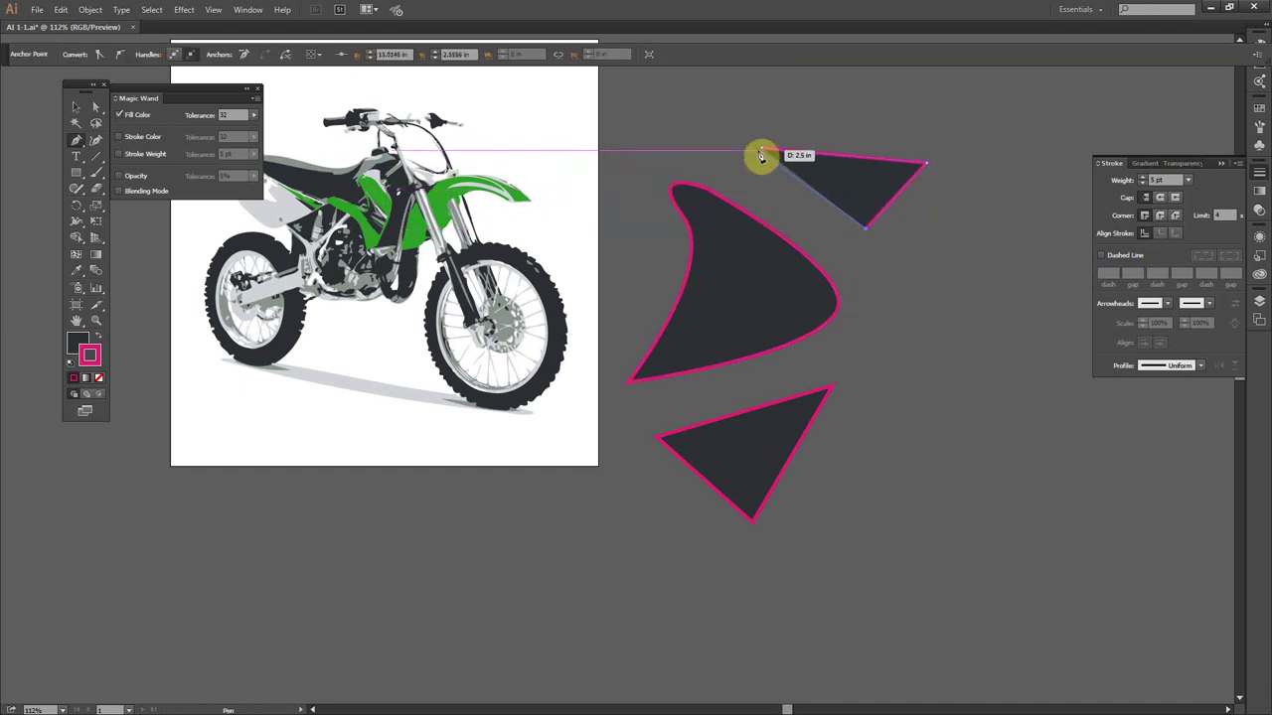
pyautogui.click(764, 150)
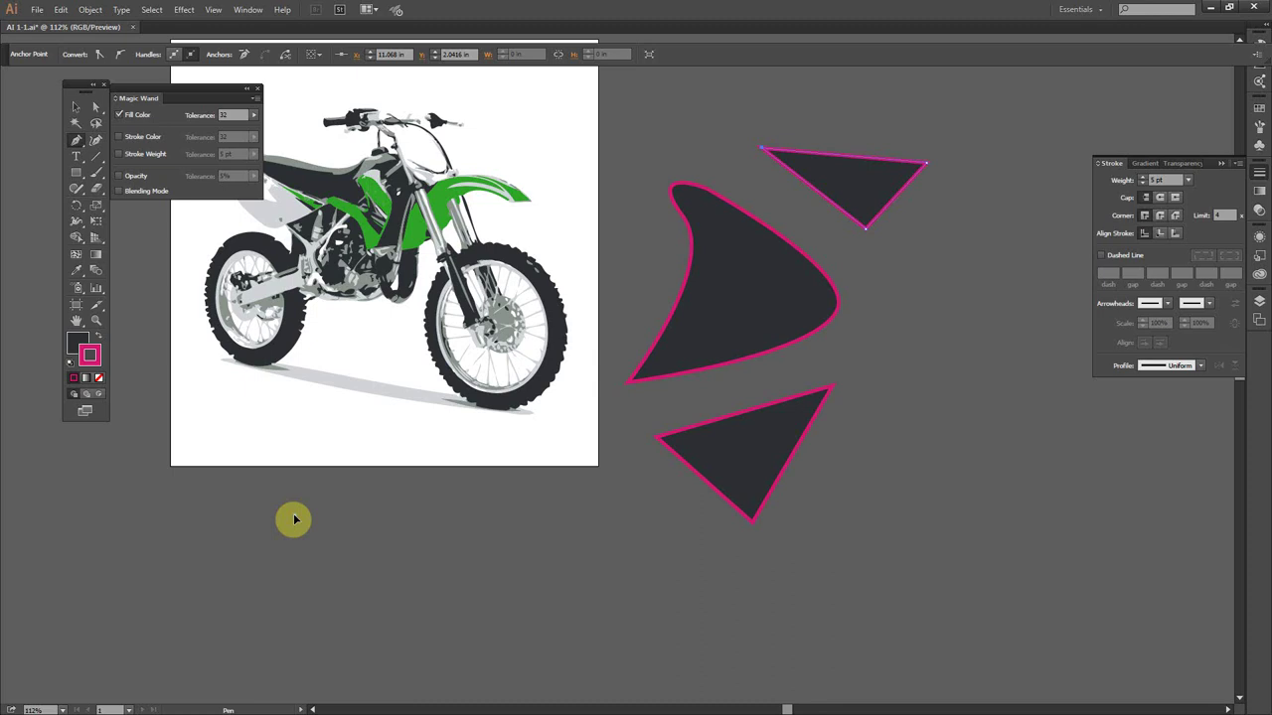
pyautogui.moveTo(295, 519); pyautogui.dragTo(376, 502)
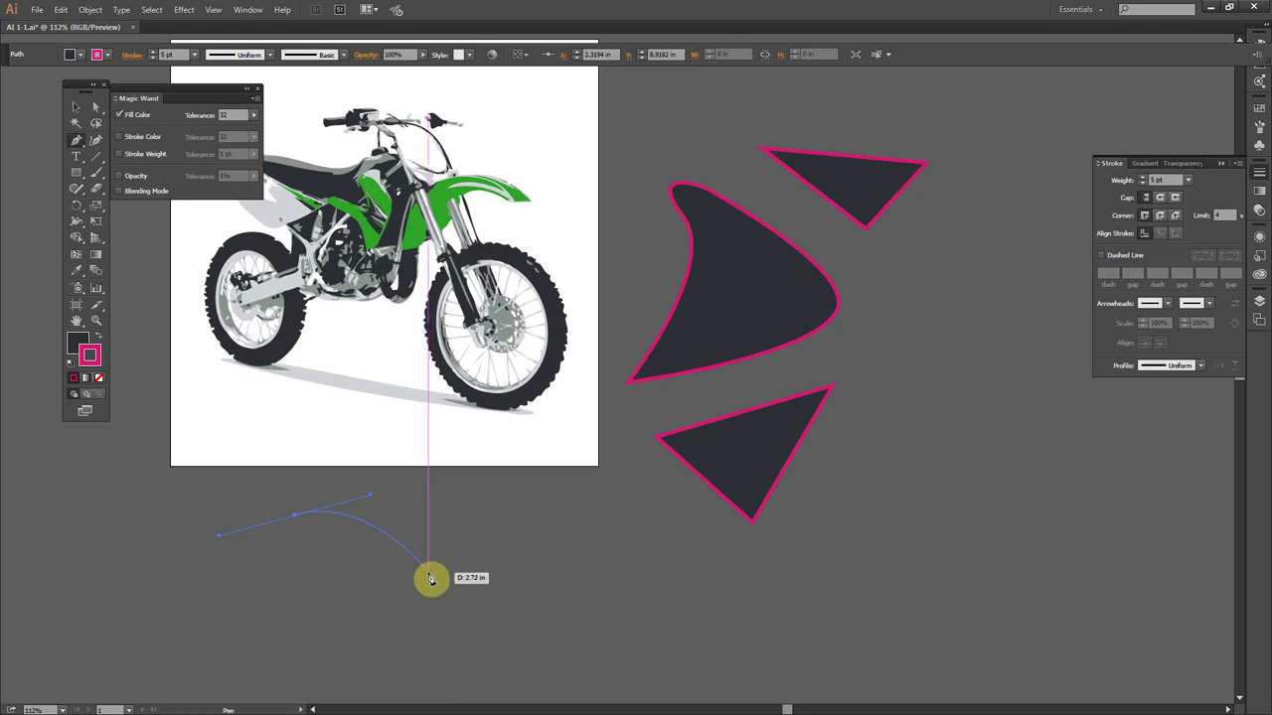
# - Close the curved path below the motorcycle into a teardrop shape and switch to Outline view
pyautogui.click(429, 575)
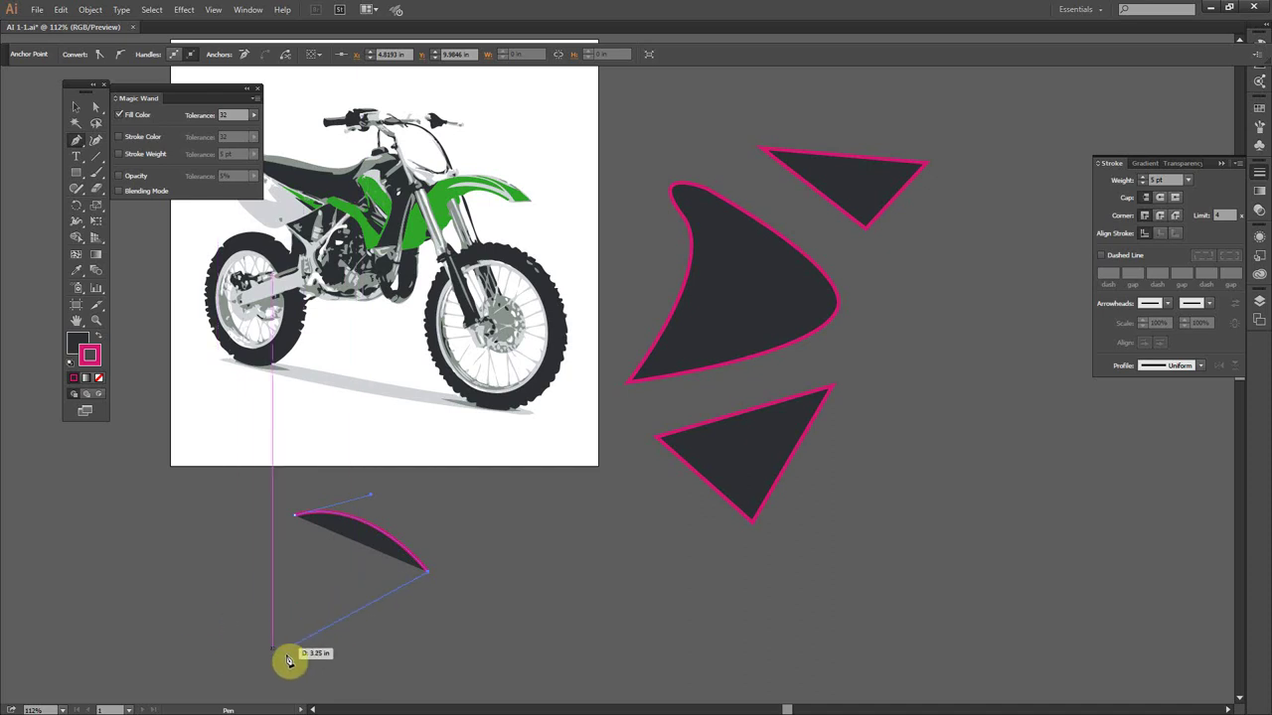
pyautogui.moveTo(311, 657); pyautogui.dragTo(270, 665)
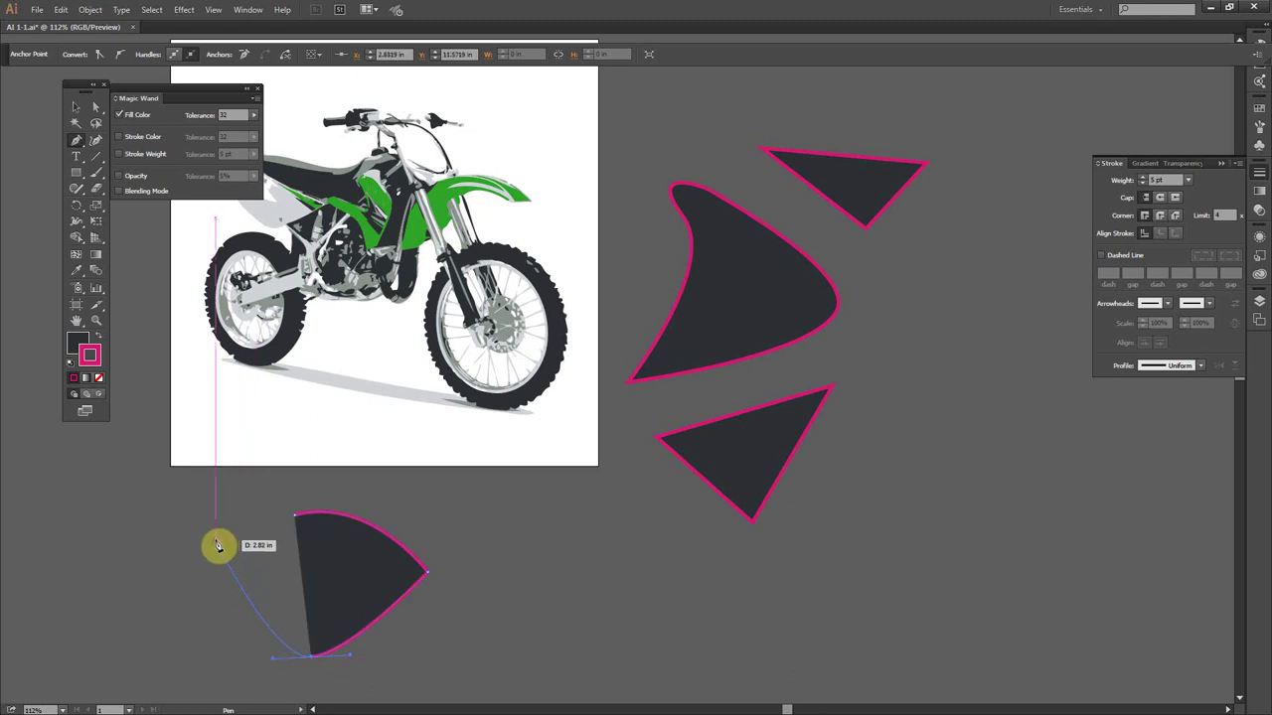
pyautogui.click(296, 517)
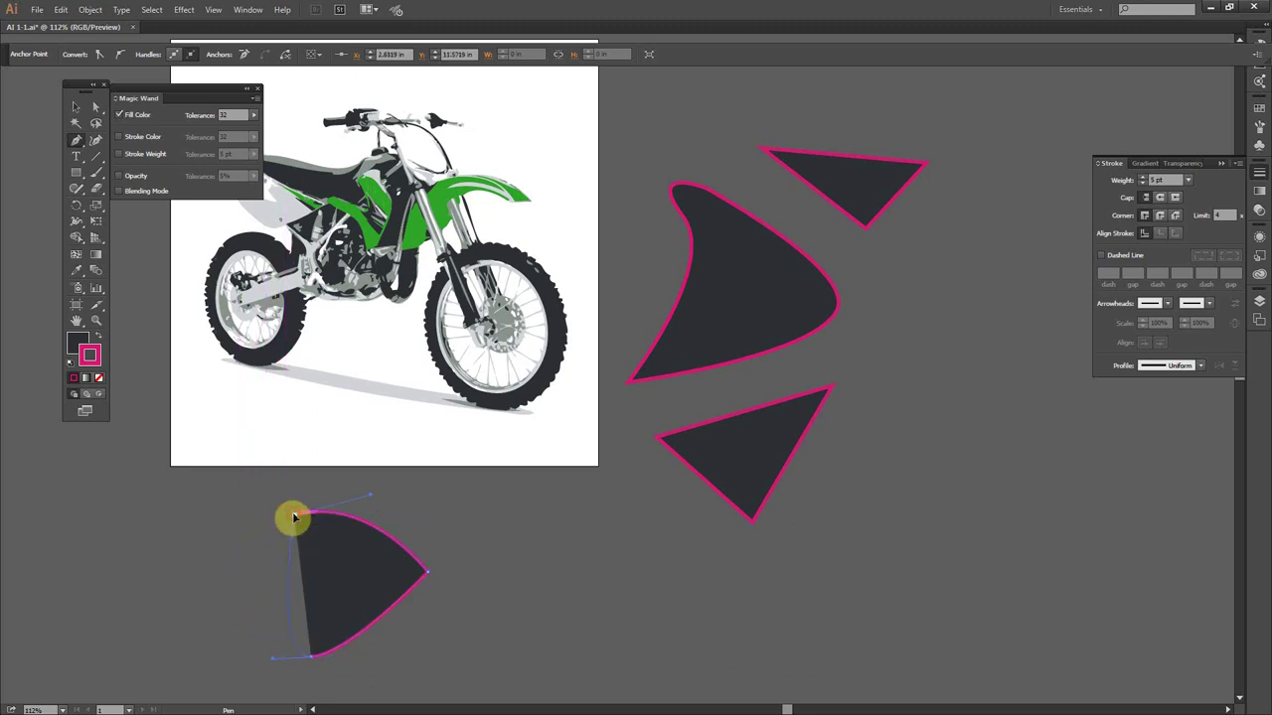
pyautogui.moveTo(296, 518); pyautogui.dragTo(471, 580)
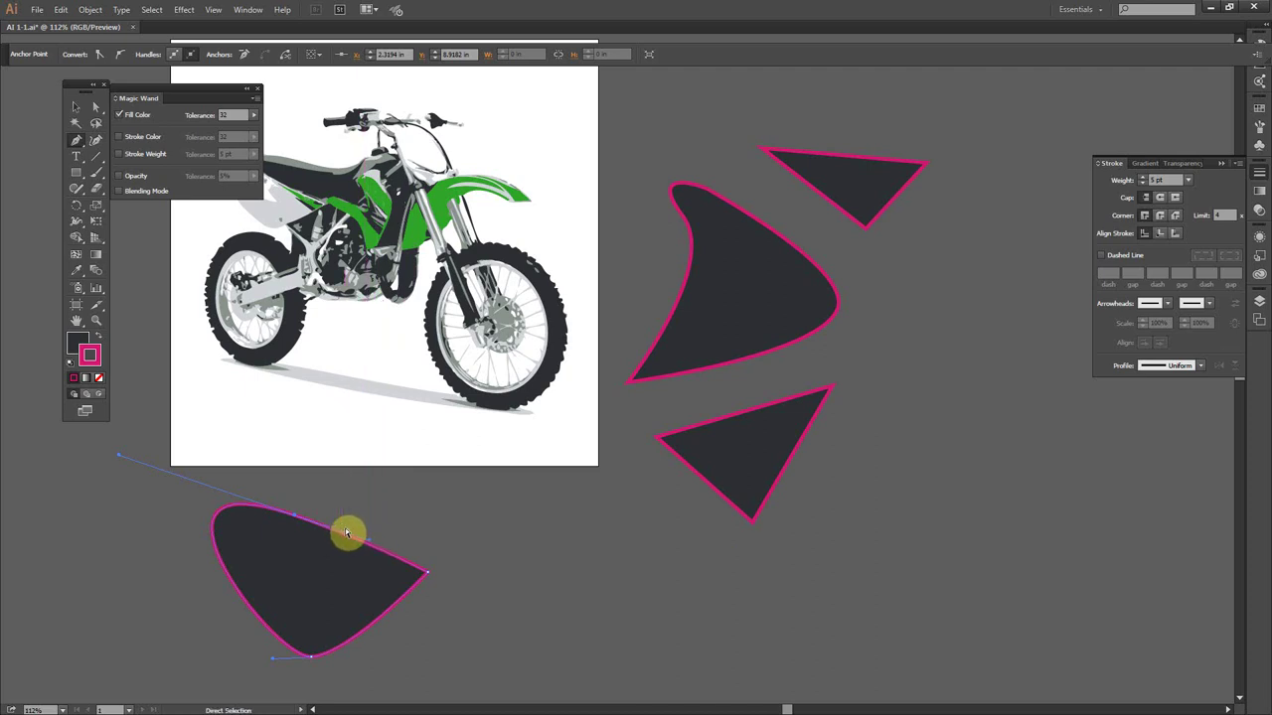
pyautogui.hotkey('ctrl', 'y')
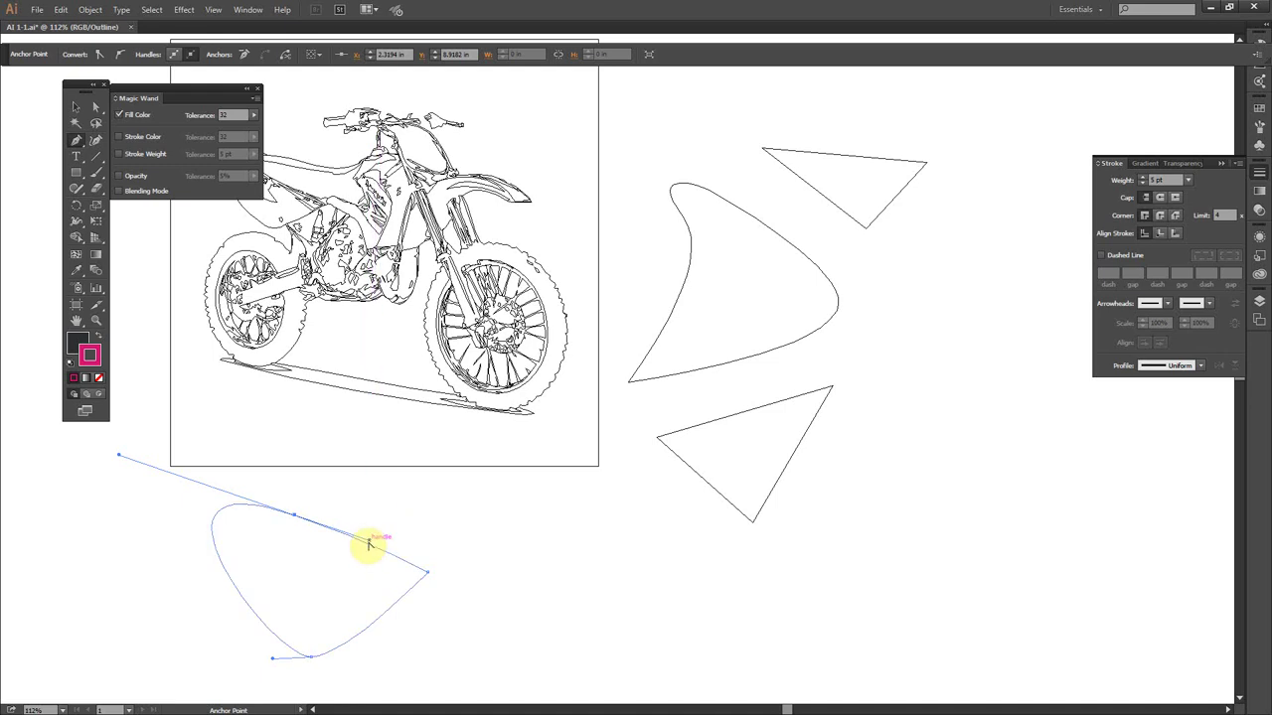
# - Bend the shape's top curve upward and delete its lower-right anchor to form a heart
pyautogui.moveTo(369, 542); pyautogui.dragTo(414, 462)
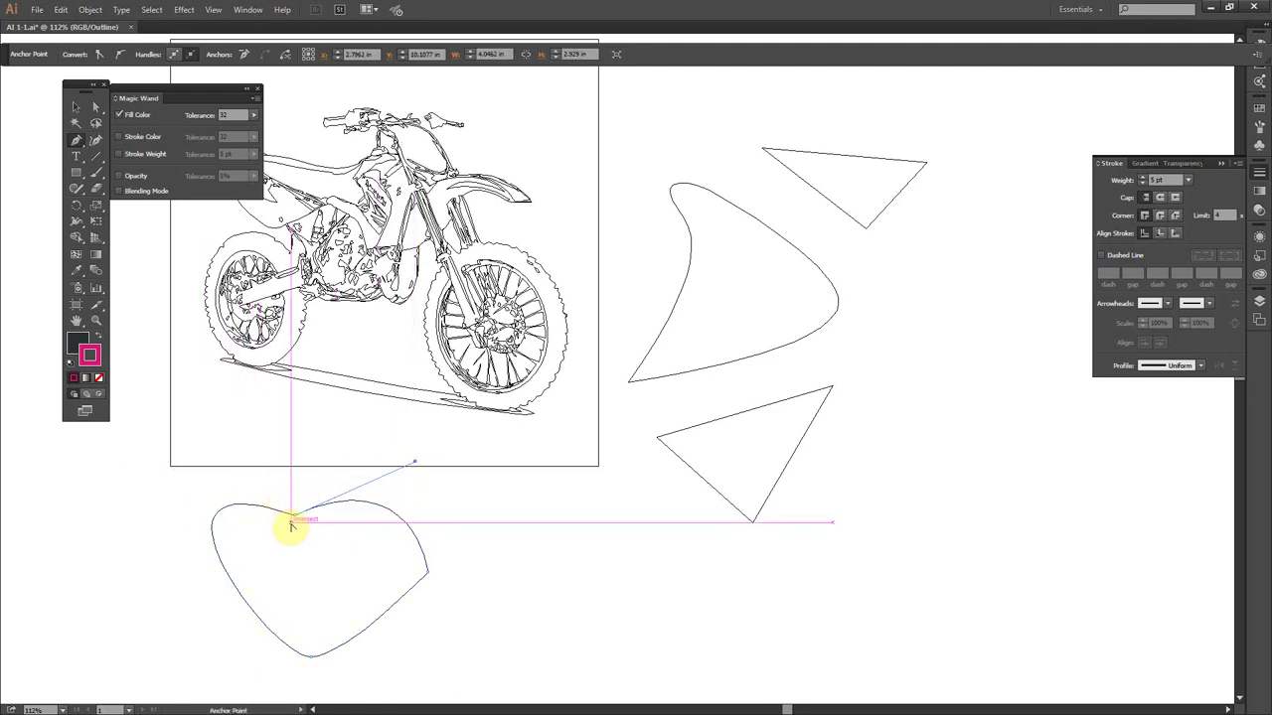
pyautogui.click(428, 574)
pyautogui.press('-')
pyautogui.click(429, 576)
pyautogui.press('p')
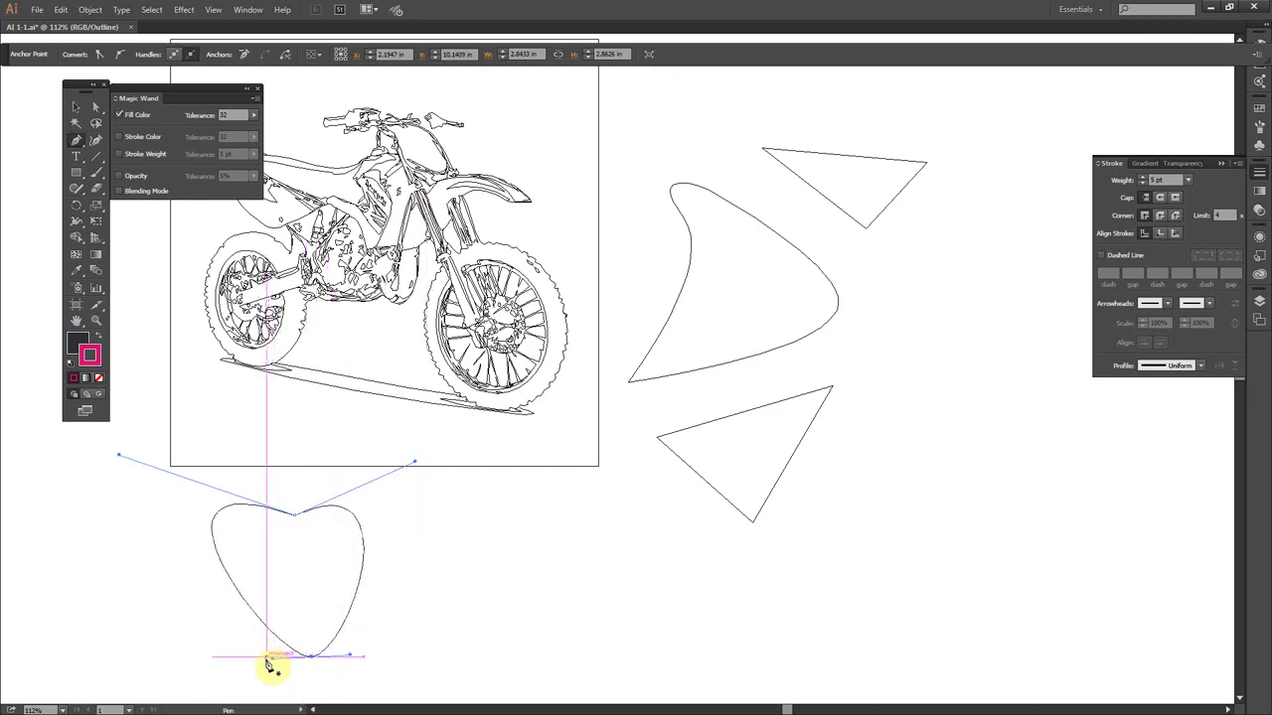
pyautogui.press('a')
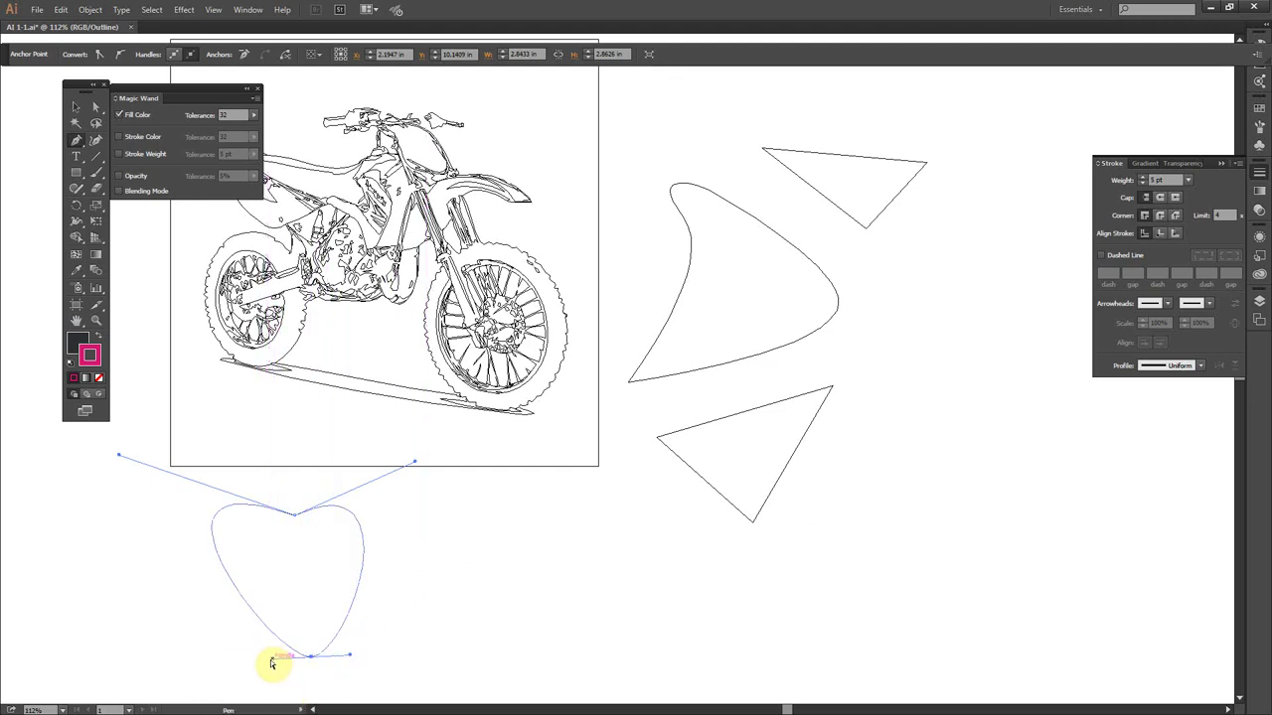
pyautogui.press('a')
pyautogui.press('p')
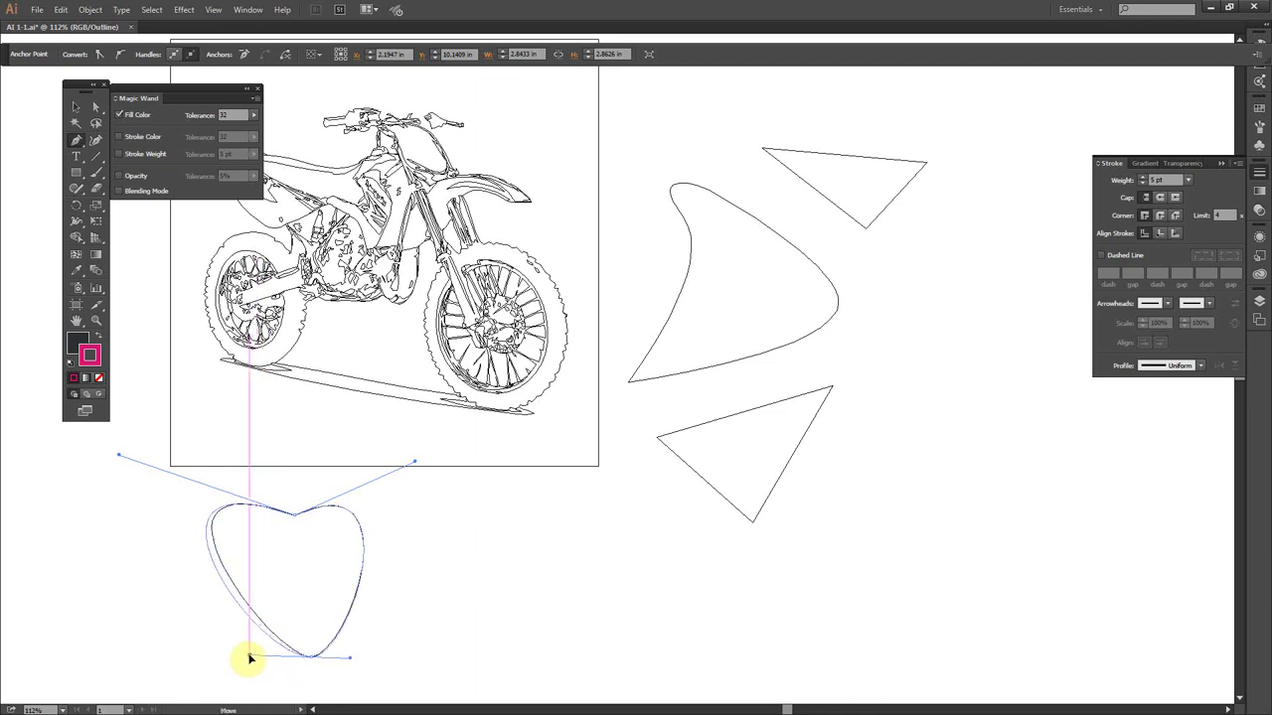
# - Shift the heart's bottom and top anchors left and pull the right handle outward
pyautogui.moveTo(248, 669); pyautogui.dragTo(250, 644)
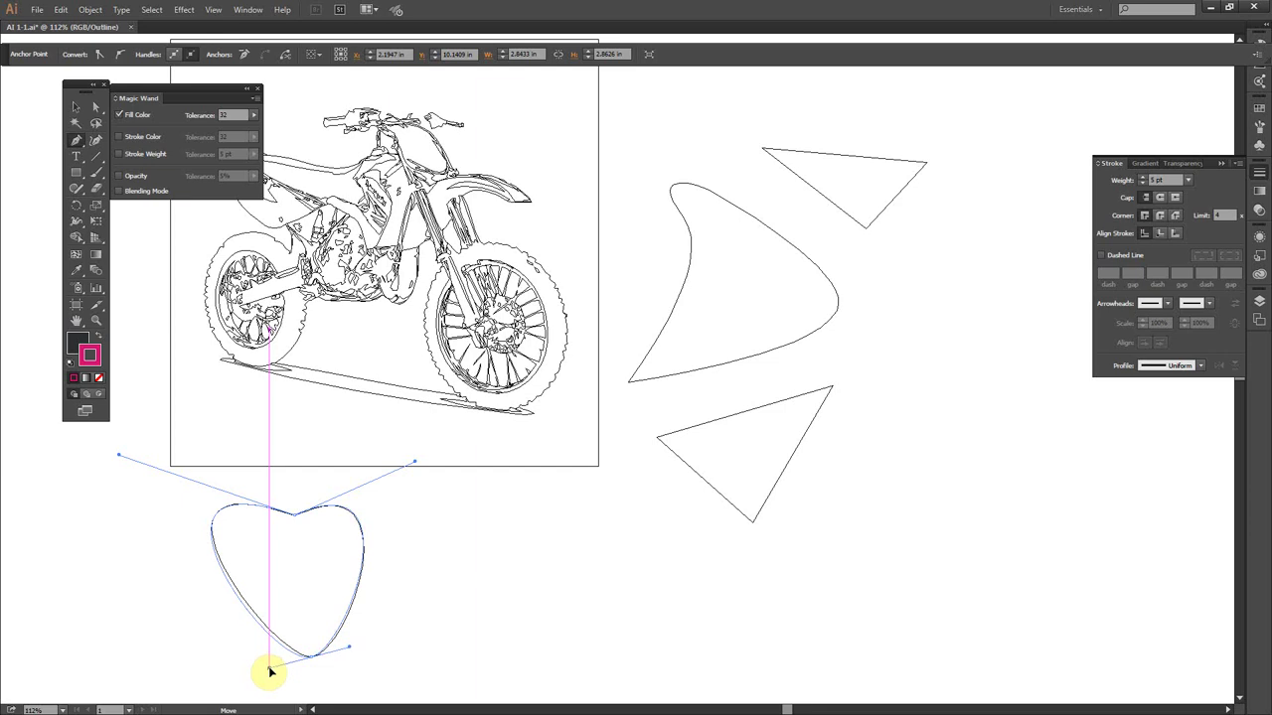
pyautogui.moveTo(267, 656); pyautogui.dragTo(224, 663)
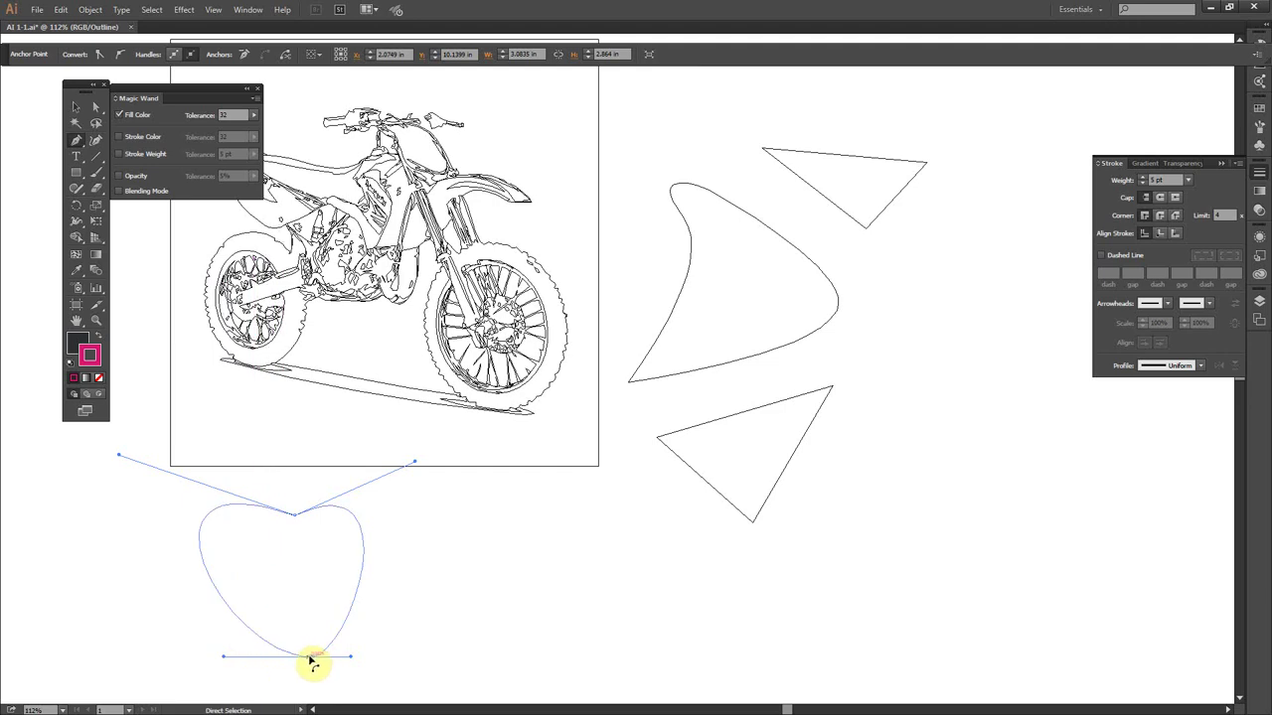
pyautogui.moveTo(308, 657); pyautogui.dragTo(258, 660)
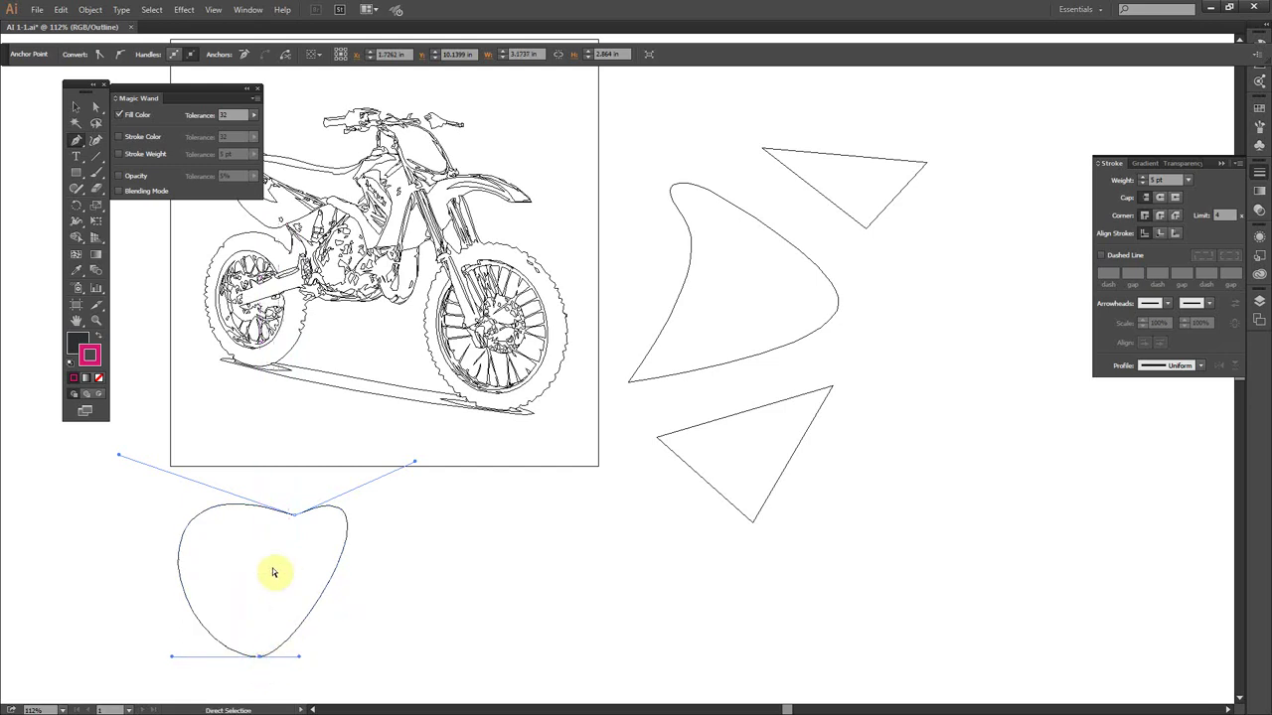
pyautogui.moveTo(294, 515); pyautogui.dragTo(269, 553)
pyautogui.press('ctrl')
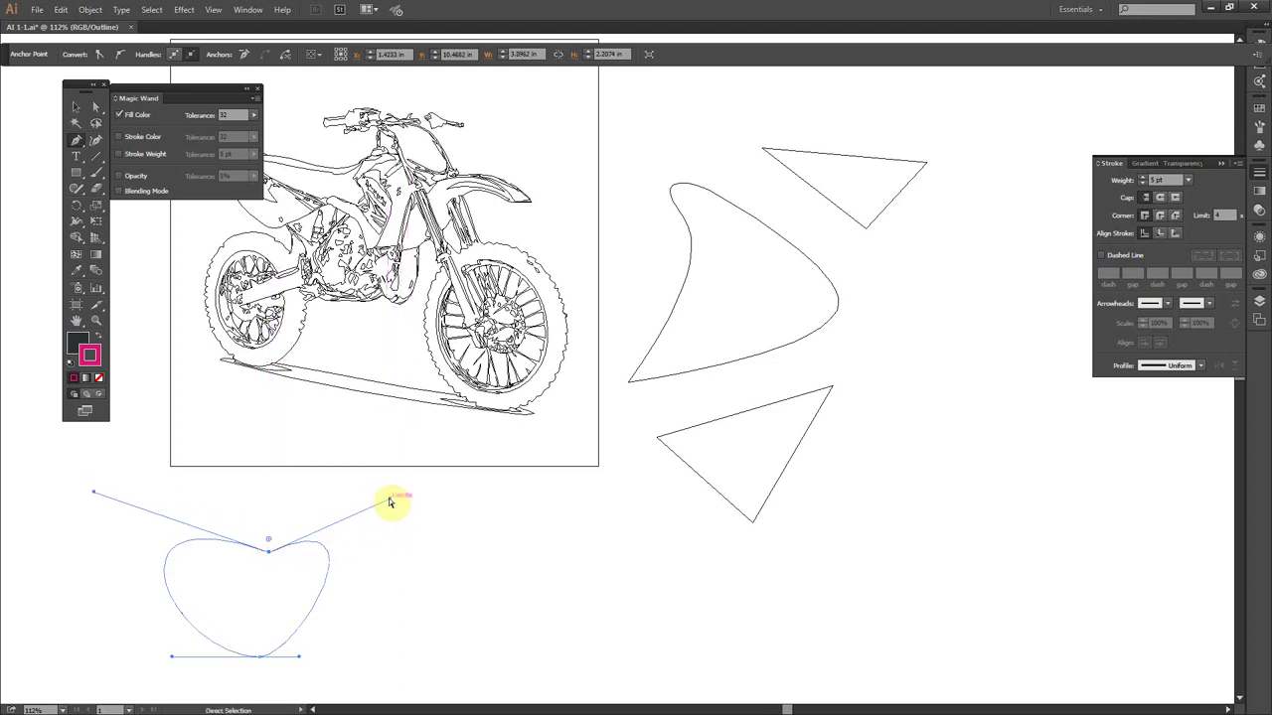
pyautogui.moveTo(393, 504); pyautogui.dragTo(451, 503)
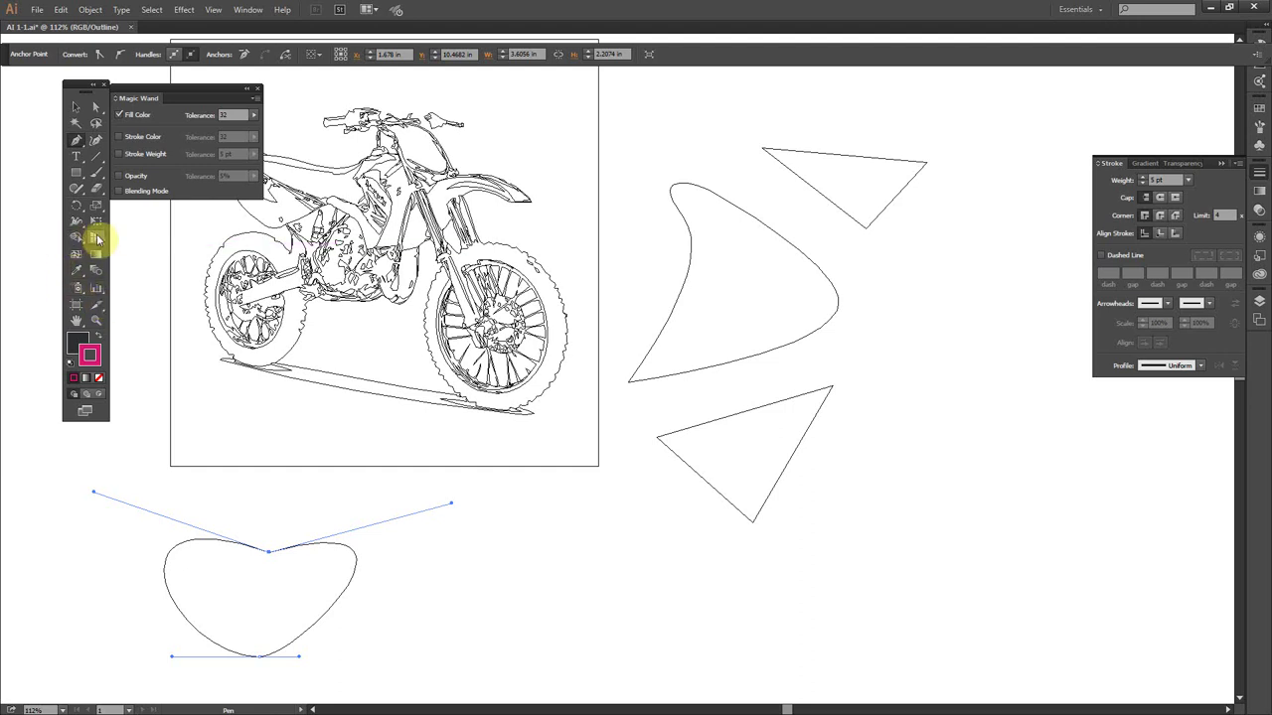
# - Switch to the Ellipse tool and draw a 2.8175 in circle below the lower triangle
pyautogui.click(77, 175)
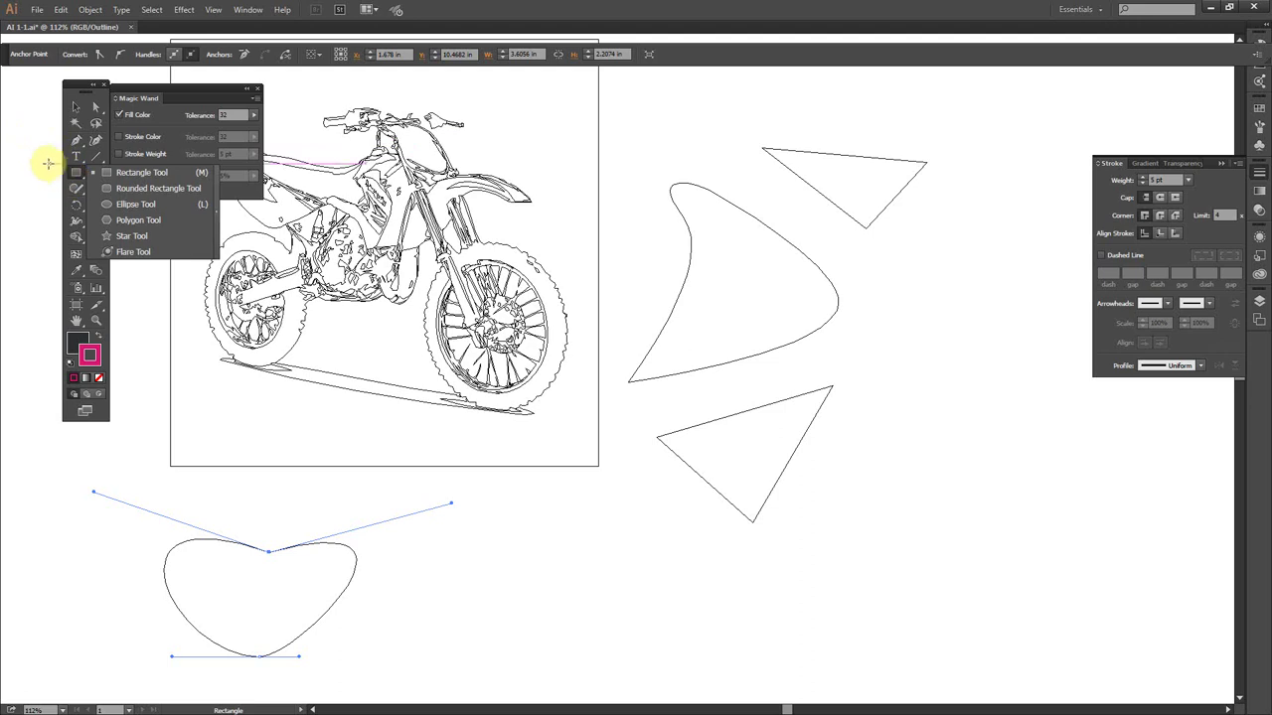
pyautogui.click(134, 203)
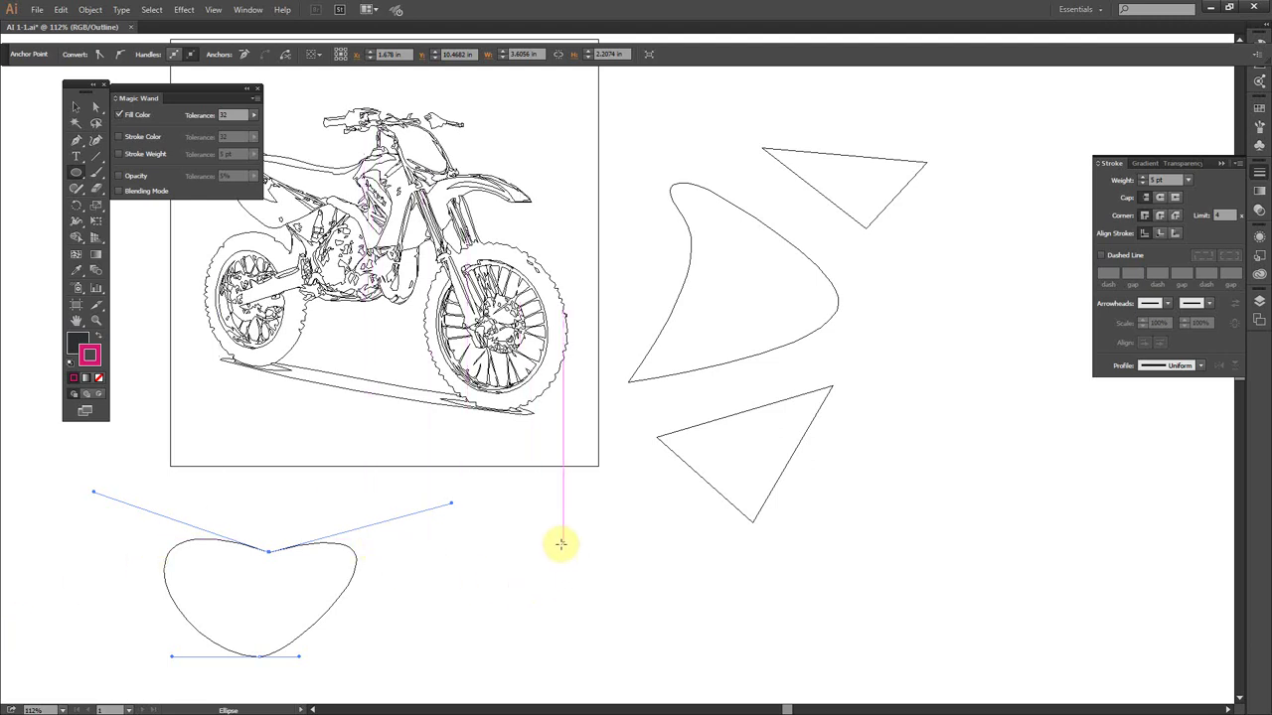
pyautogui.moveTo(533, 517); pyautogui.dragTo(669, 630)
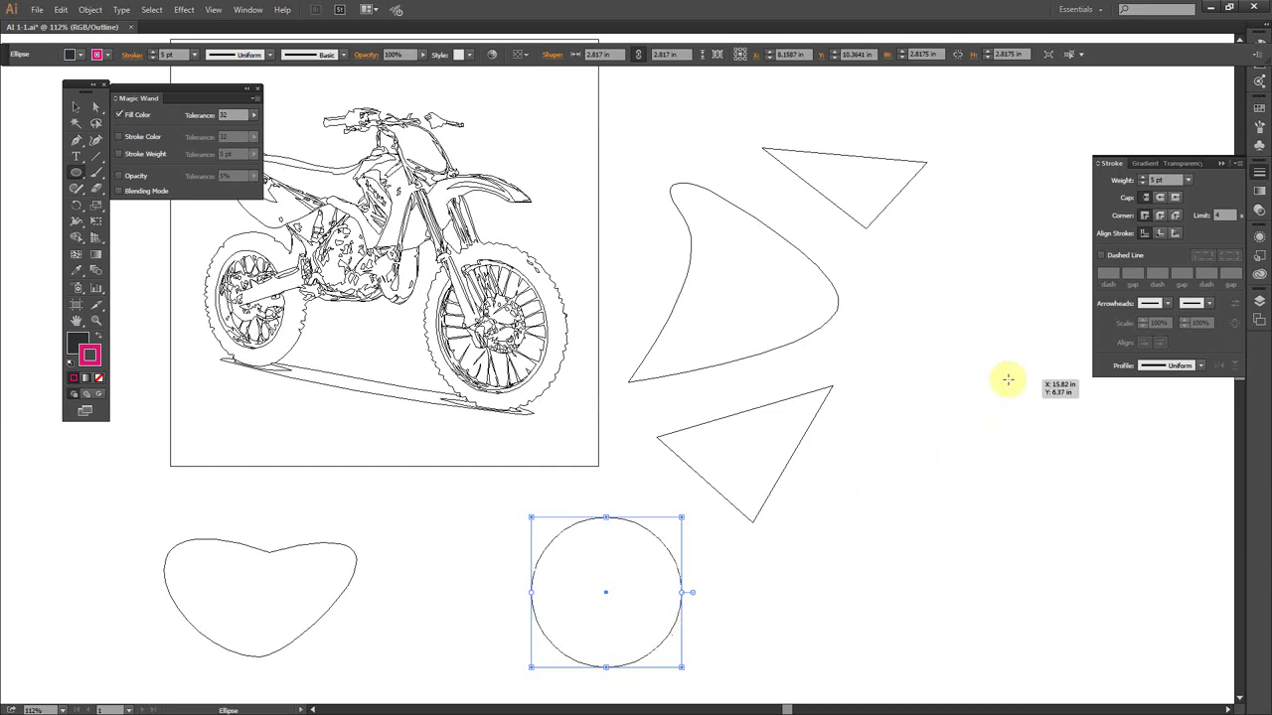
# - Draw an extra circle to the right, then undo it, keeping only the 2.8175 in circle
pyautogui.moveTo(883, 404); pyautogui.dragTo(1048, 573)
pyautogui.hotkey('ctrl', 'z')
pyautogui.hotkey('ctrl', 'z')
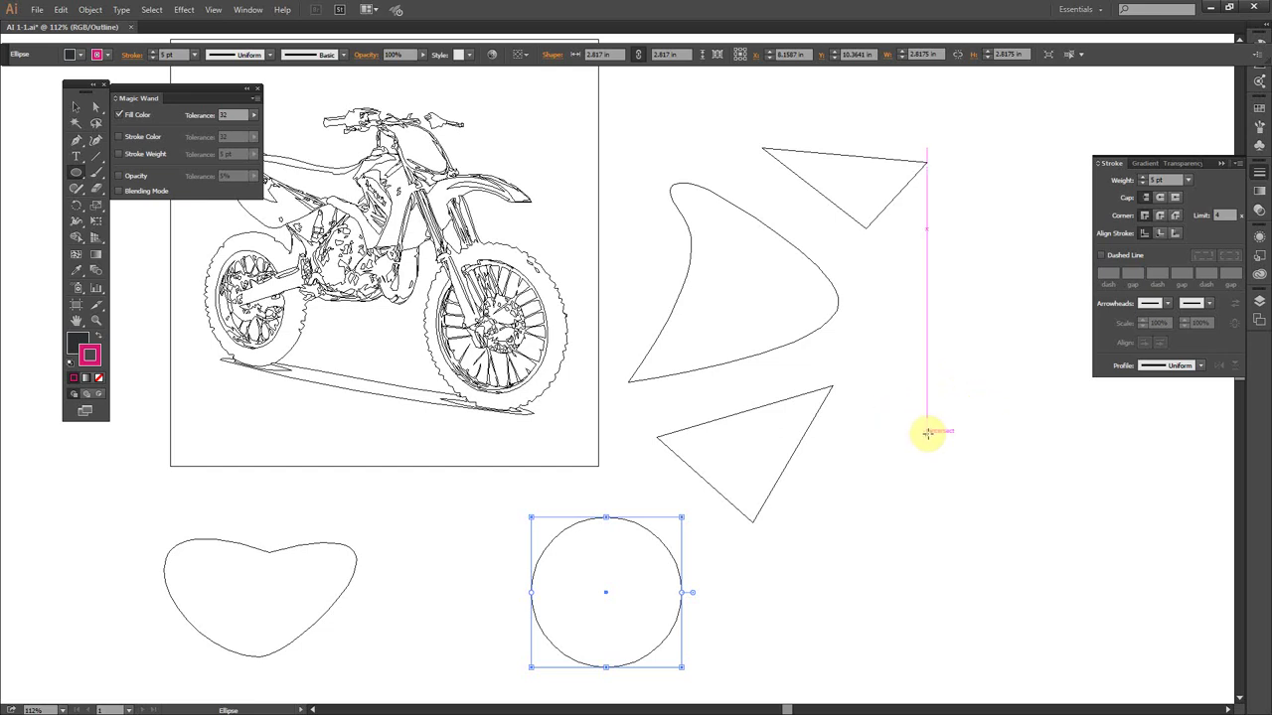
# - Draw a 3.497 in circle just right of the lower triangle
pyautogui.moveTo(927, 433)
pyautogui.mouseDown()
pyautogui.moveTo(1050, 547)
pyautogui.moveTo(1018, 513)
pyautogui.mouseUp()
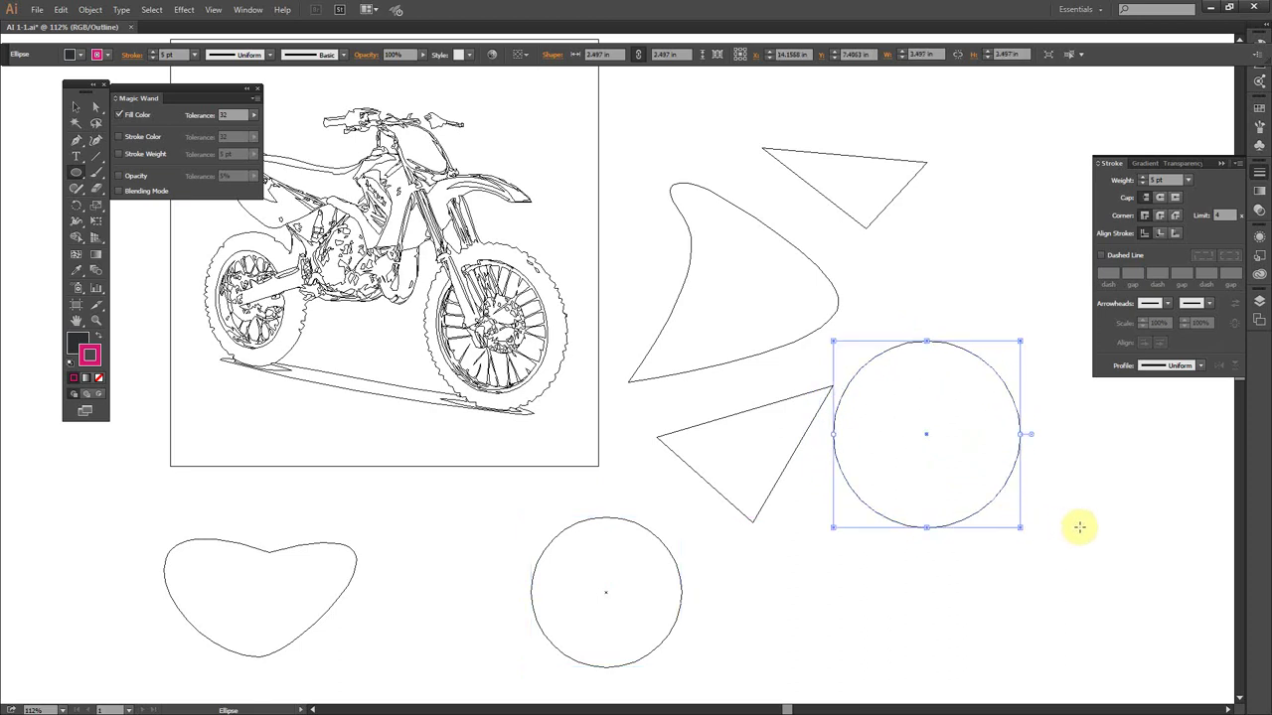